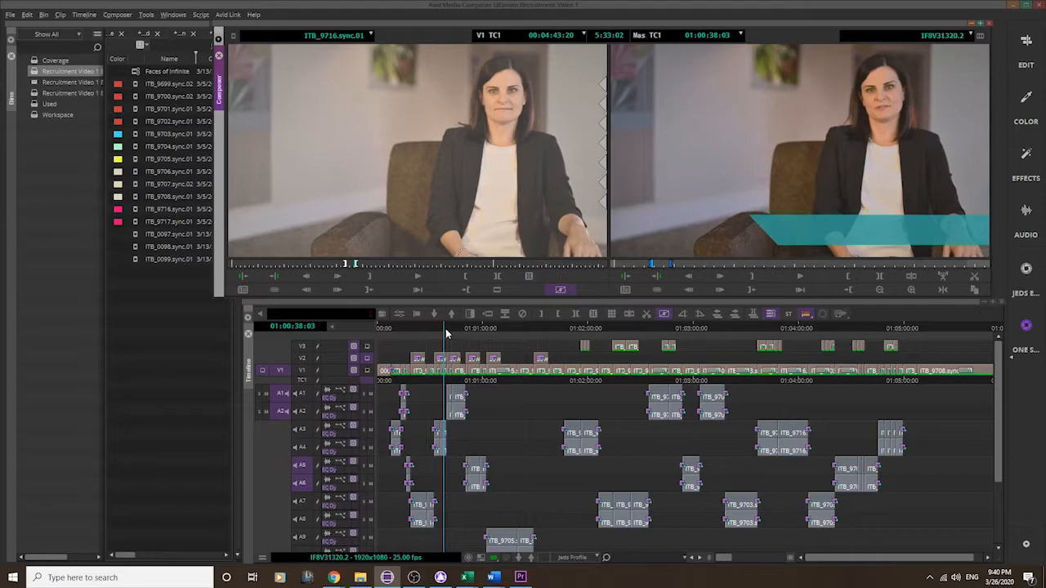
Scrub through the sequence and park the playhead at 01:01:26:13.
click(448, 326)
drag(448, 324, 528, 327)
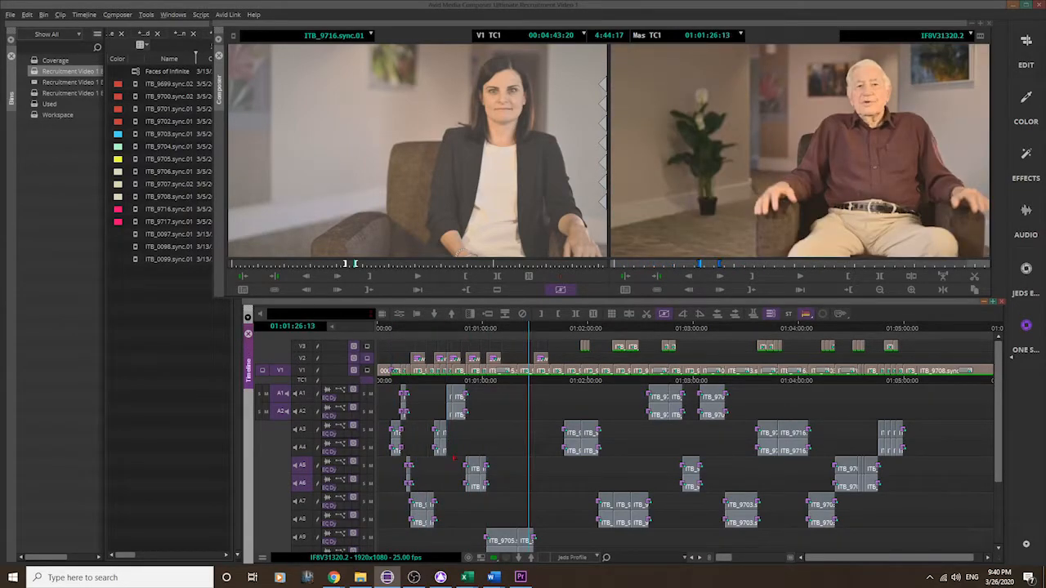
click(281, 372)
click(351, 197)
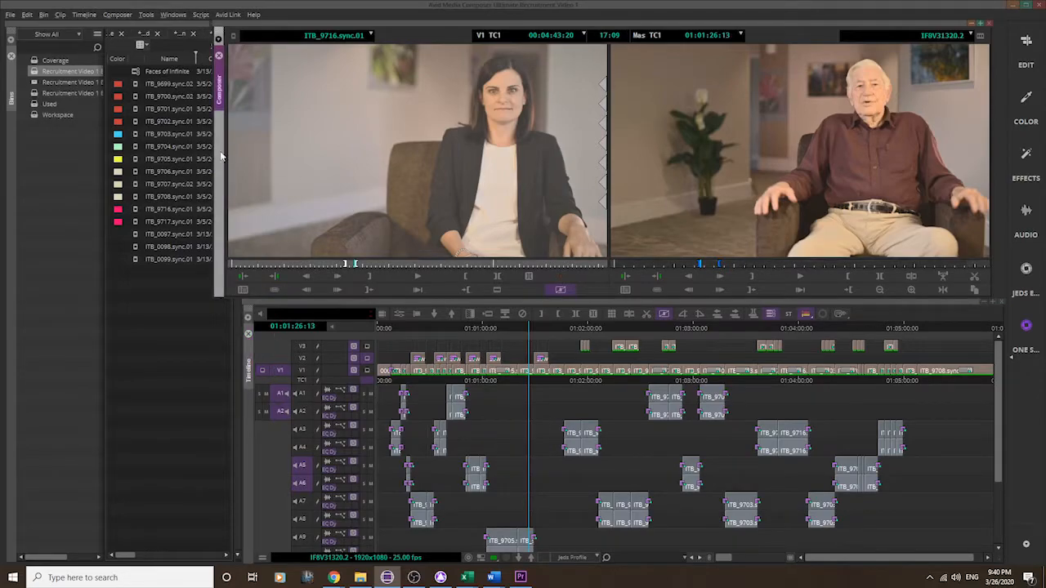
Load the clip ITB_9717.sync.01 and then ITB_9716.sync.01 into the source monitor to compare their track patching.
click(118, 212)
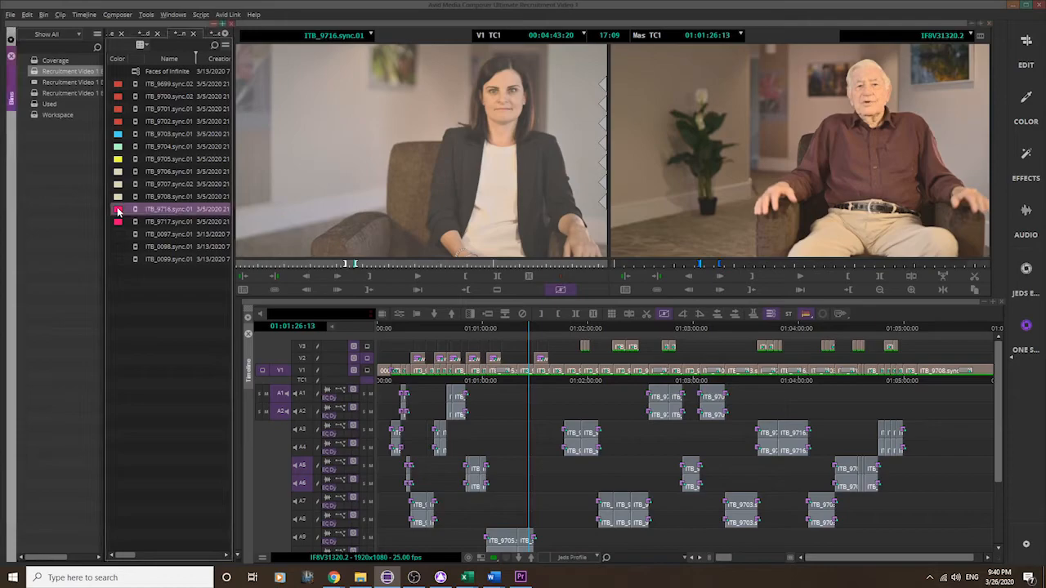
double_click(119, 223)
click(119, 211)
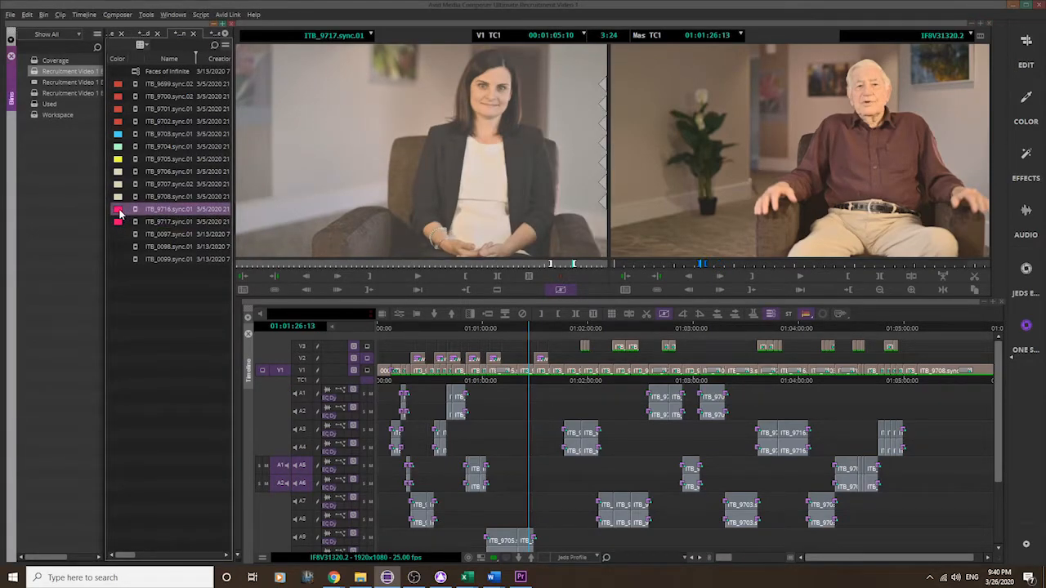
double_click(119, 212)
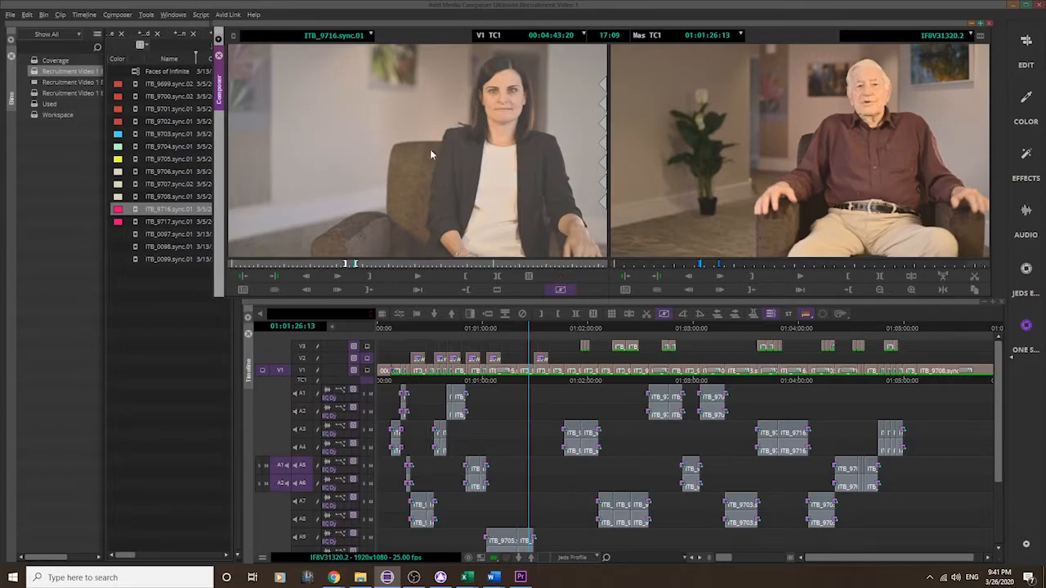
Load ITB_9717.sync.01, ITB_9707.sync.02 and finally ITB_9704.sync.01 into the source monitor.
click(134, 215)
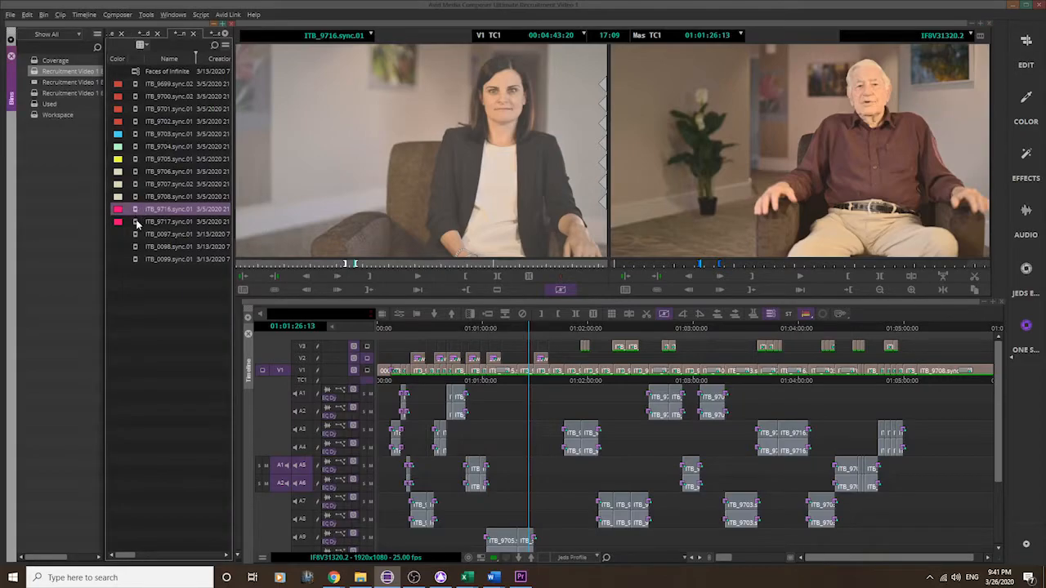
click(137, 222)
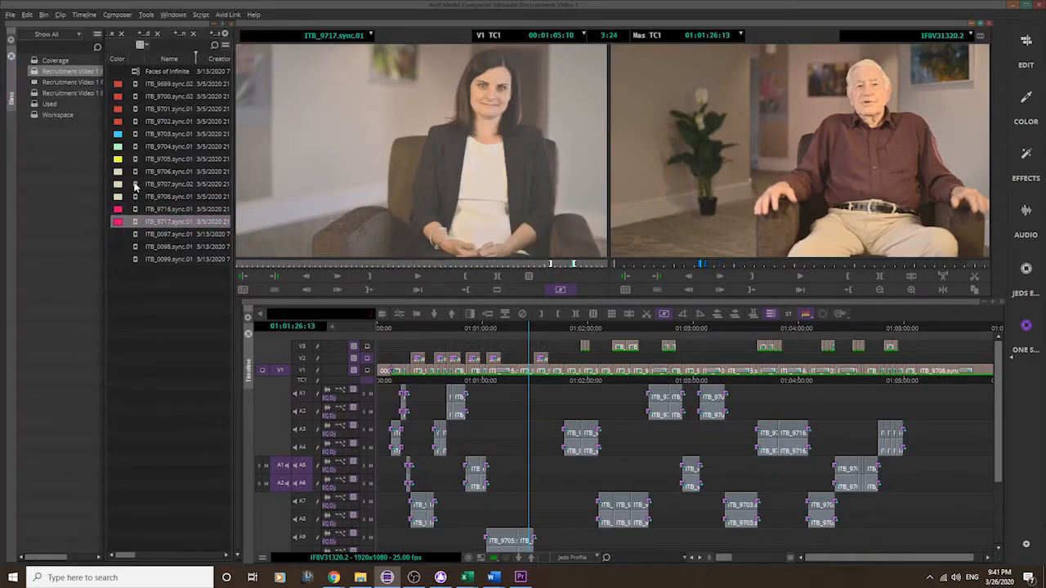
click(136, 184)
click(141, 146)
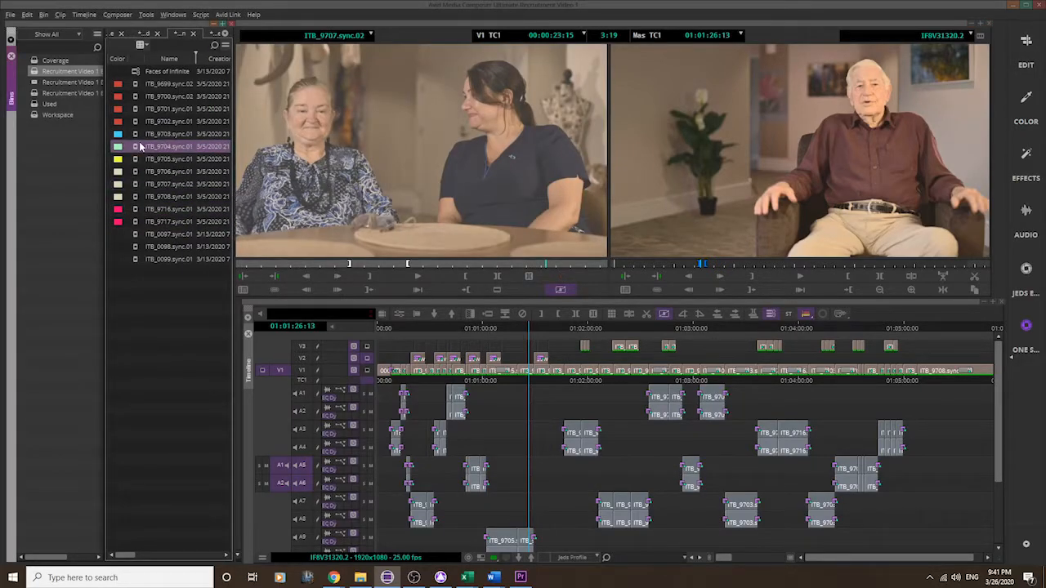
Toggle video monitoring for source track V1 off and back on.
click(277, 370)
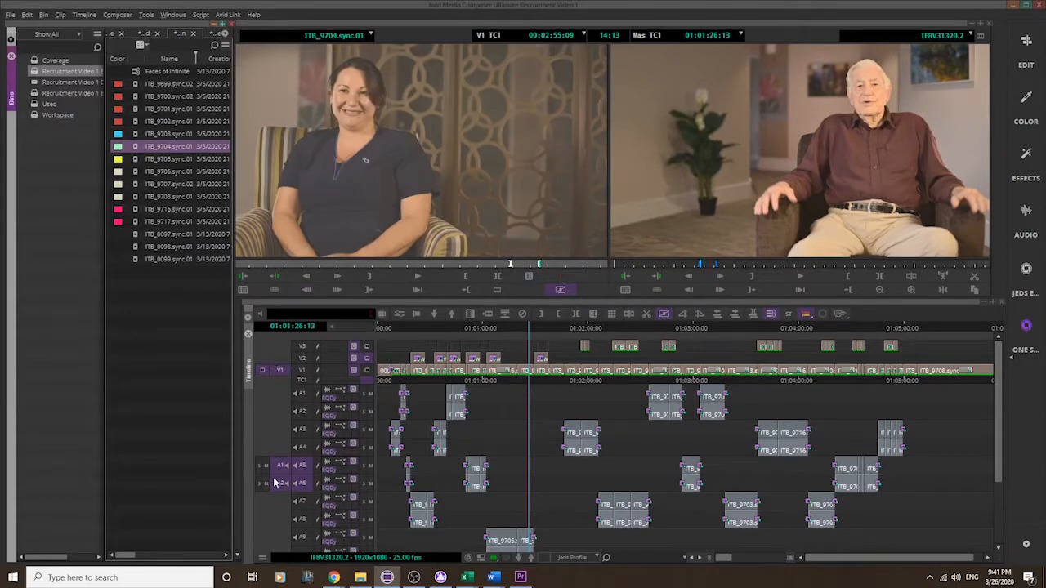
click(261, 371)
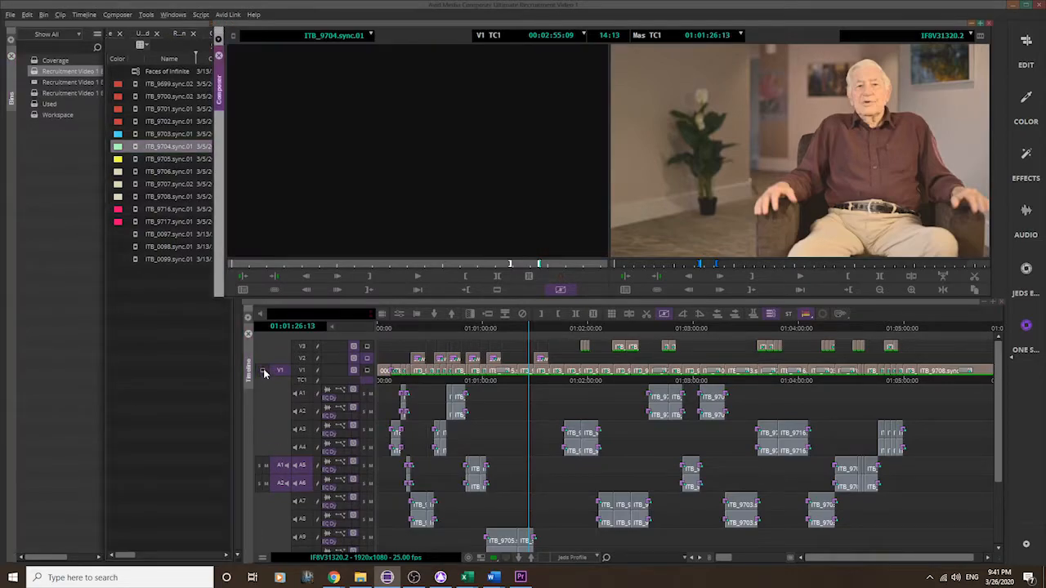
click(263, 373)
click(263, 372)
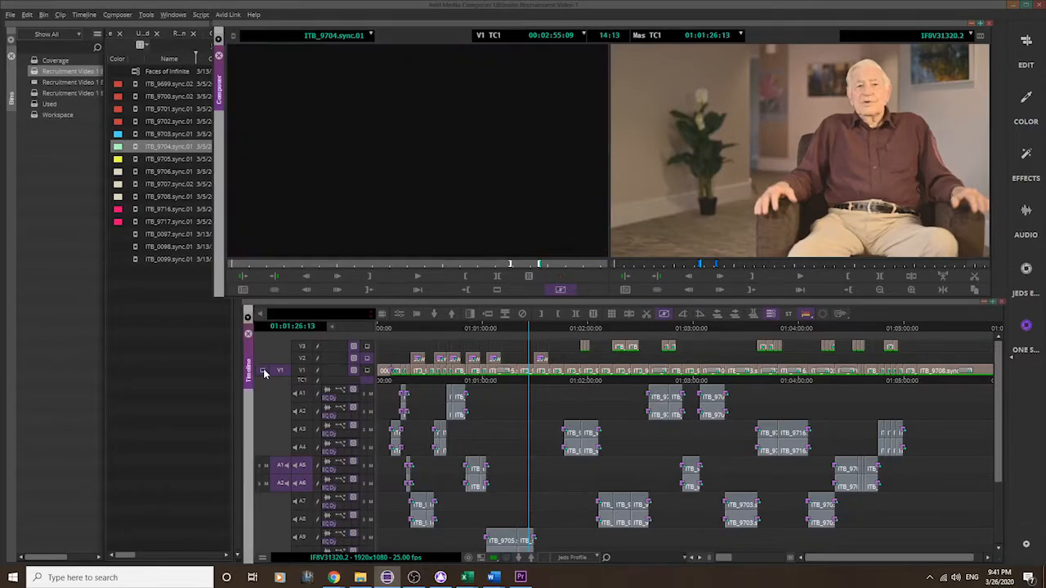
click(263, 372)
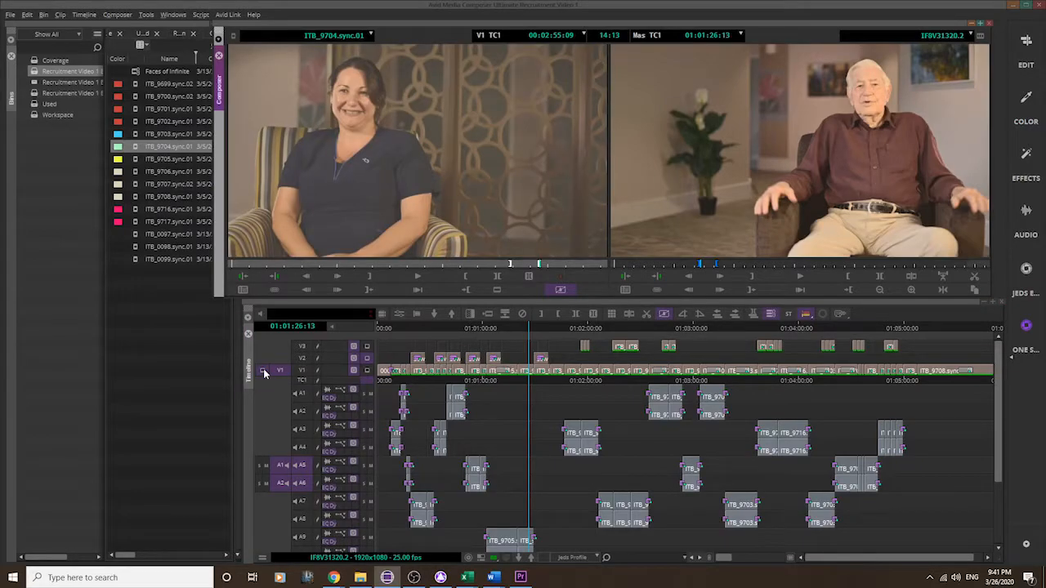
Disable source V1 and overwrite only the audio of ITB_9704.sync.01 onto A5 and A6 at the end of the sequence.
click(282, 374)
click(282, 372)
drag(969, 334, 1026, 326)
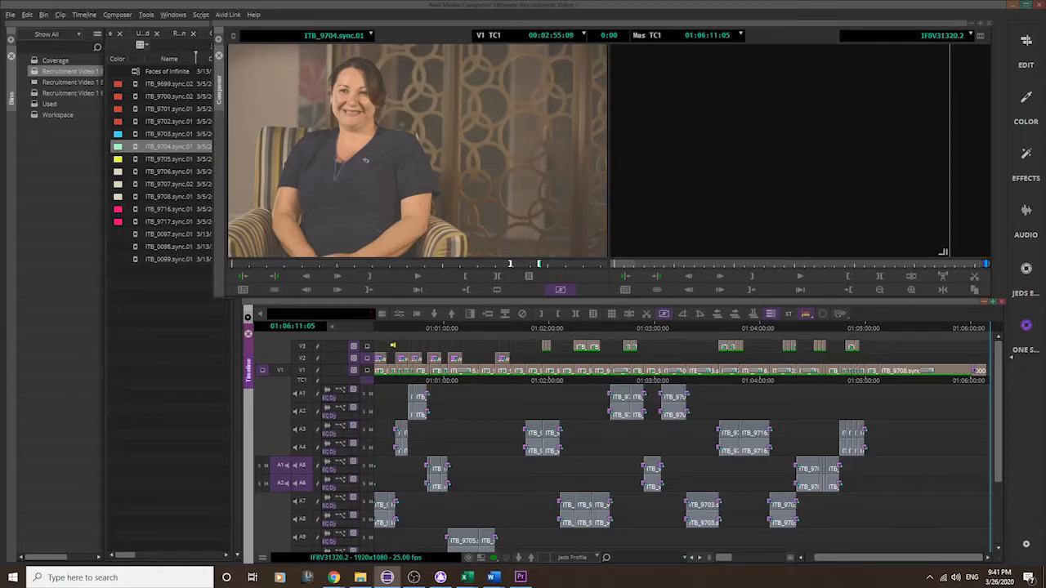
key(b)
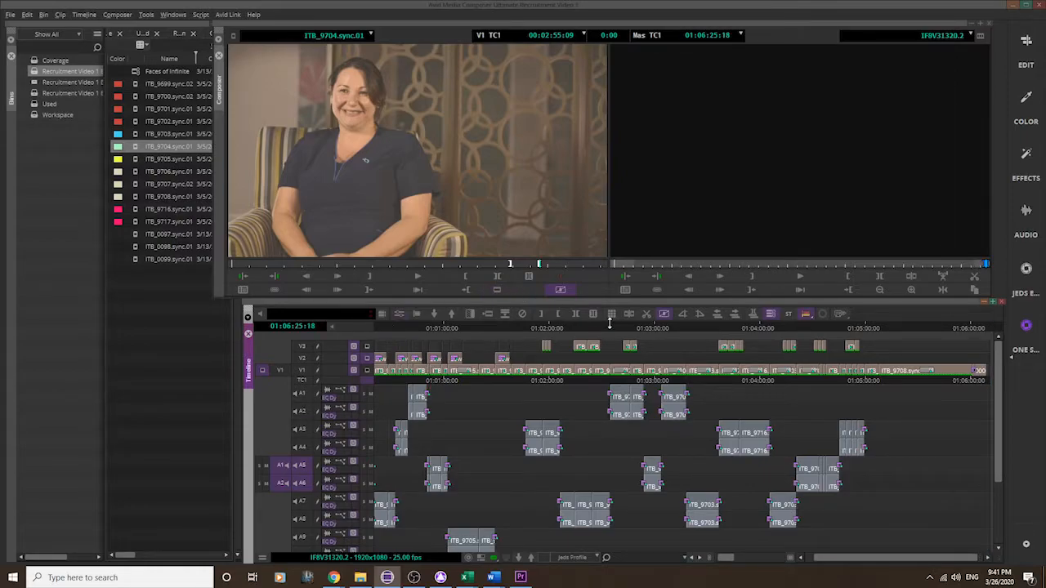
scroll(983, 371, down, 1)
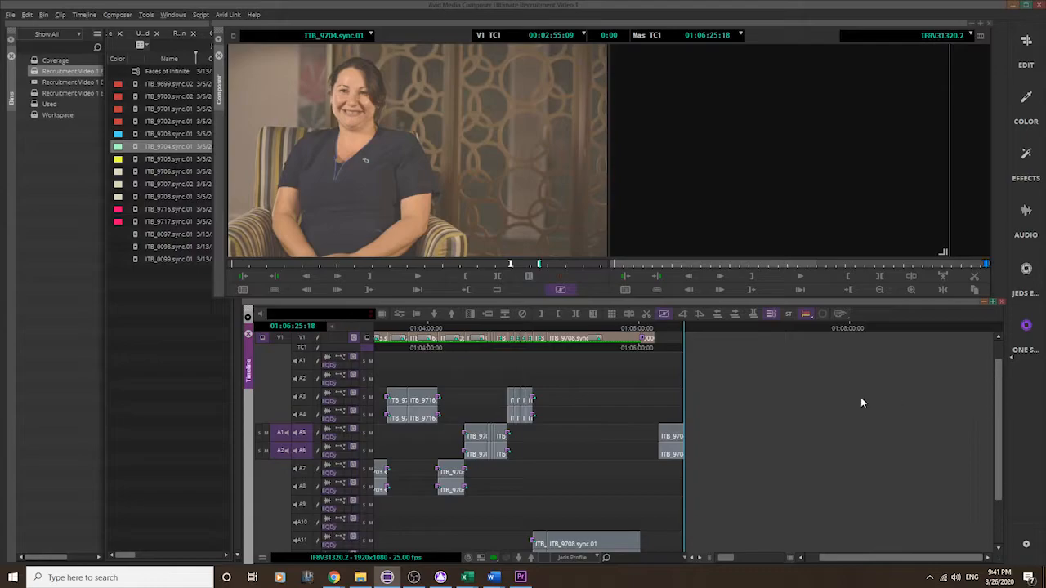
scroll(664, 429, up, 1)
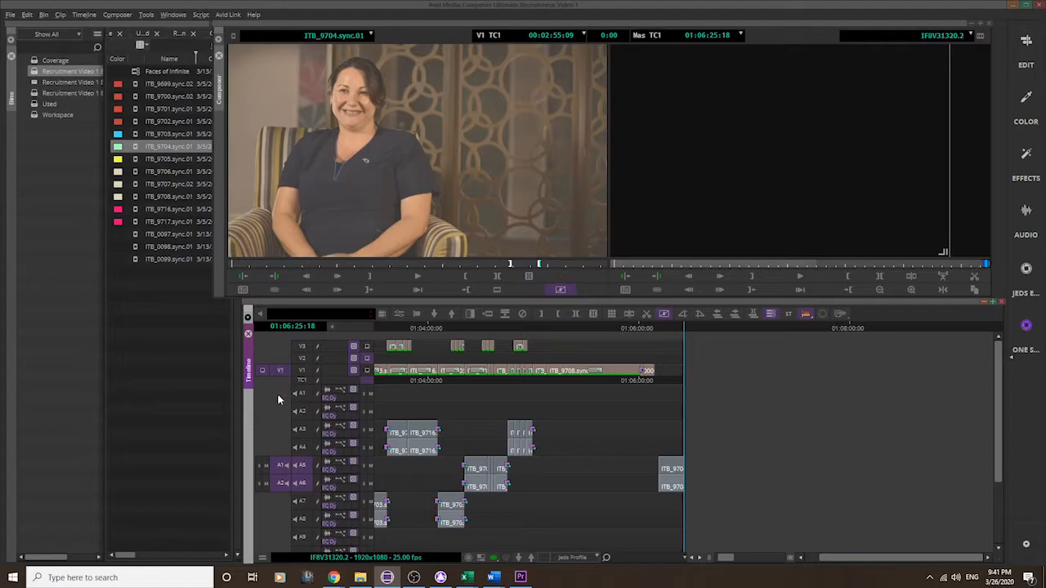
Disable source A1 and A2, patch source V1 to V2, and overwrite only the clip's video at the end of the sequence.
click(280, 484)
click(279, 466)
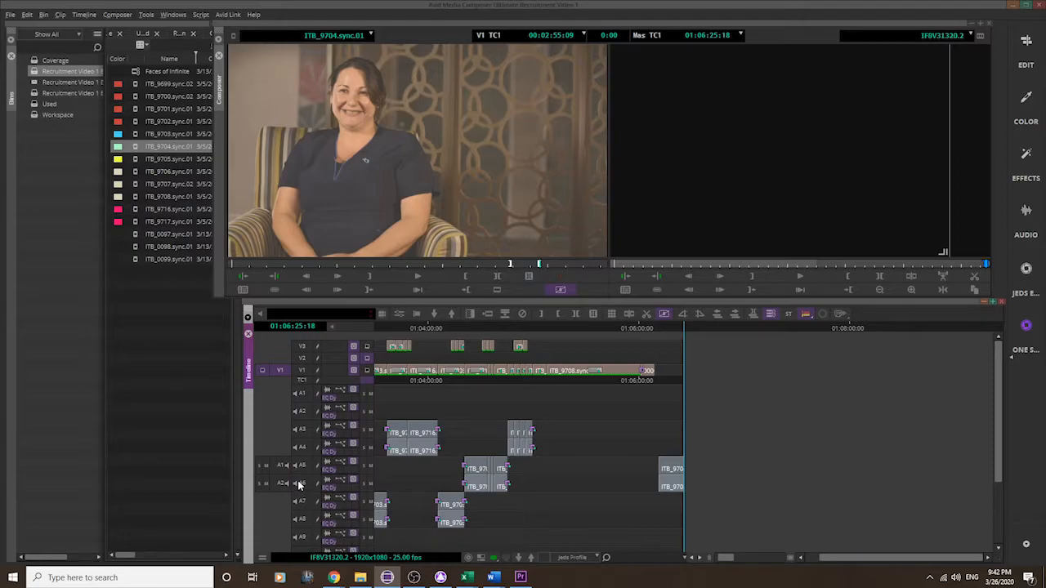
click(303, 361)
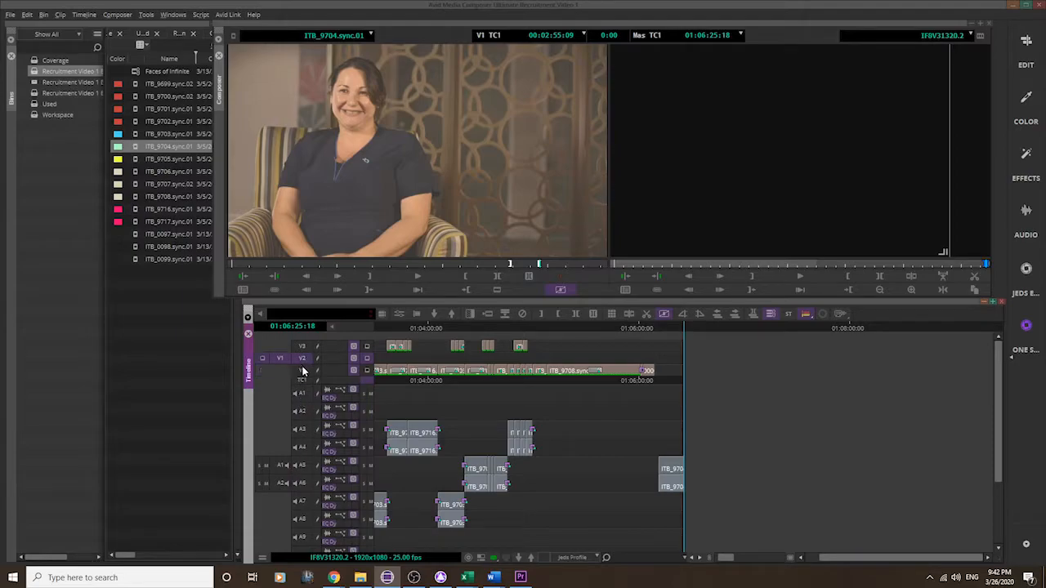
key(b)
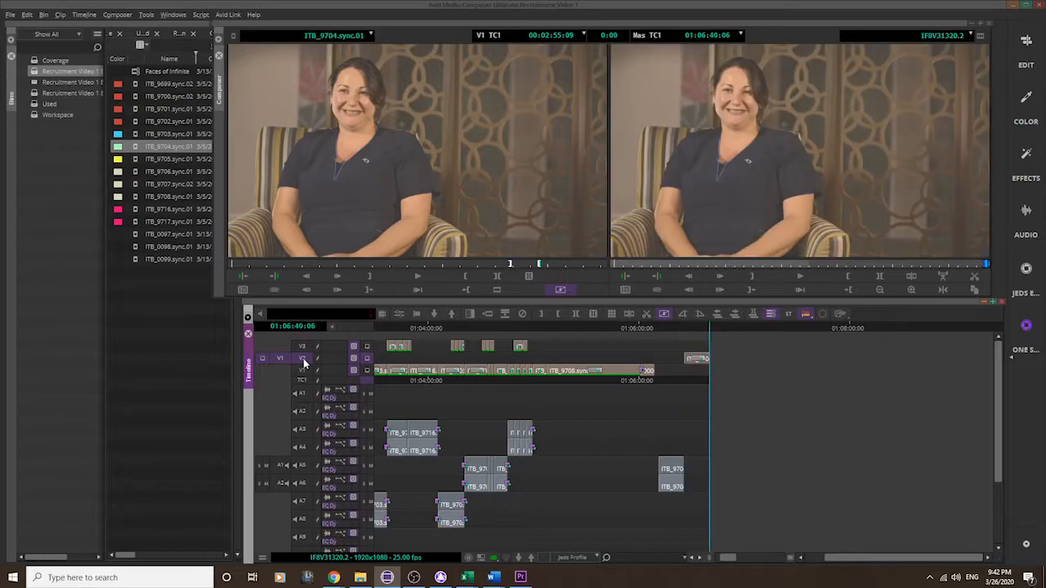
drag(707, 322, 668, 330)
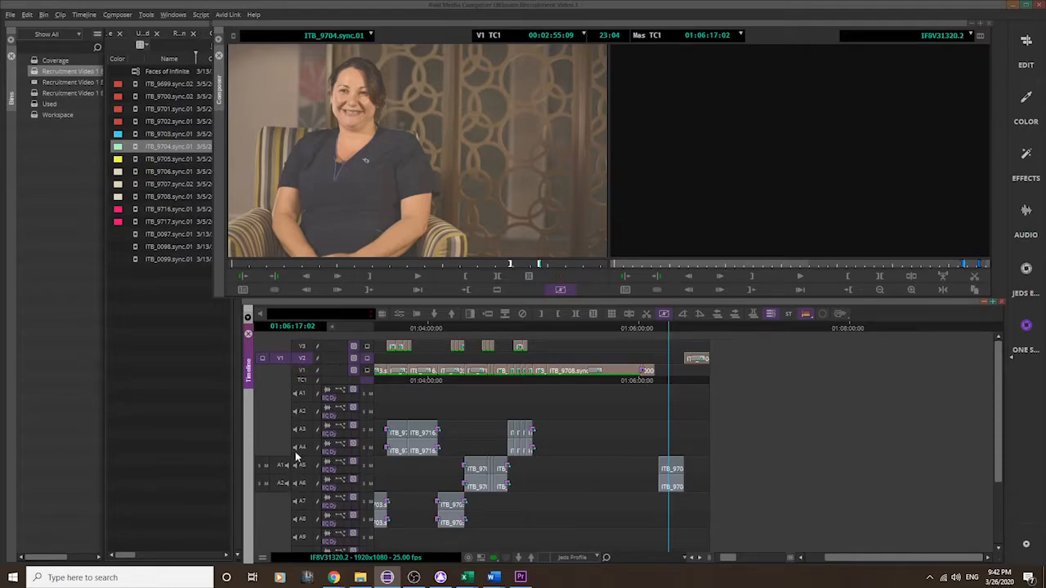
Delete the test video clip on V2 and the test audio clips on A5 and A6 at the sequence's end.
click(696, 357)
key(Delete)
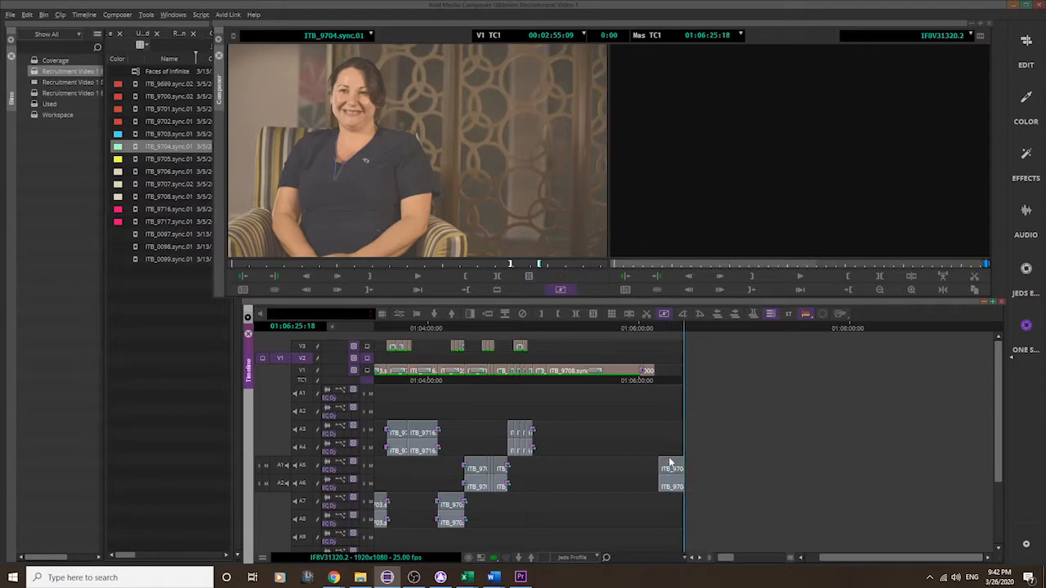
click(671, 466)
key(Delete)
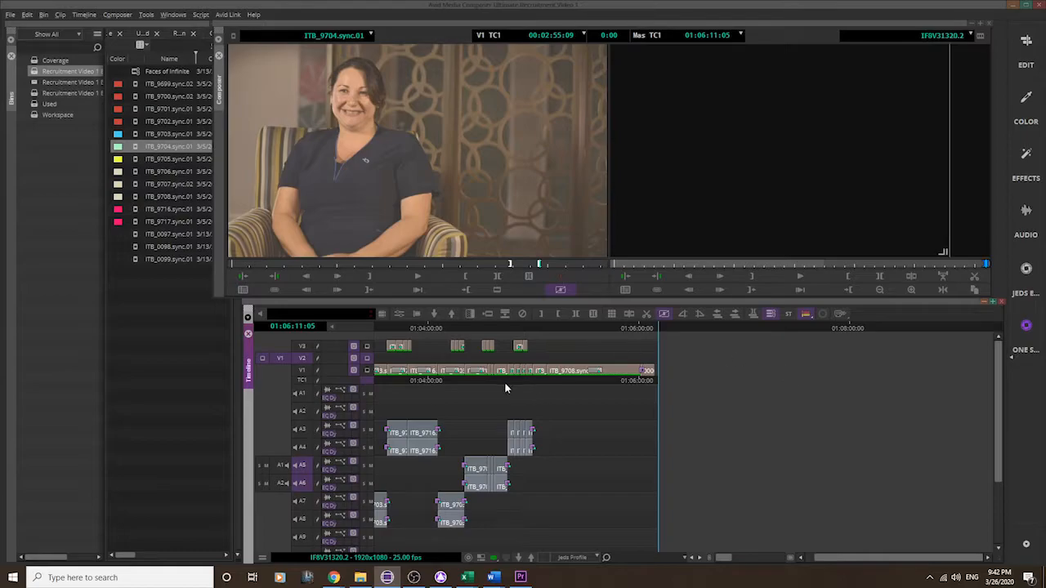
Enable source tracks A1 and A2 and park the playhead at 01:05:07:13.
click(284, 464)
click(283, 482)
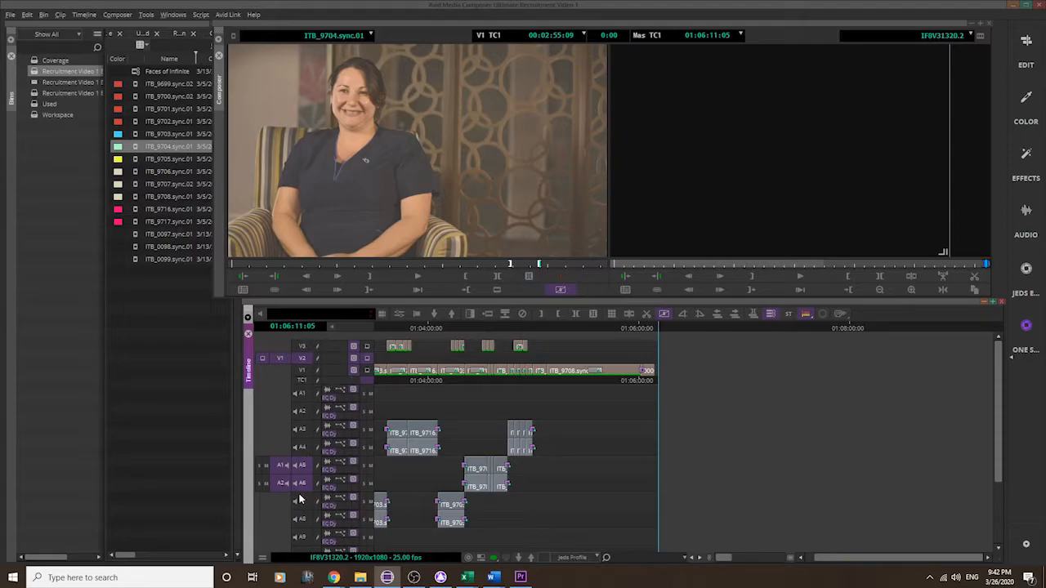
click(547, 327)
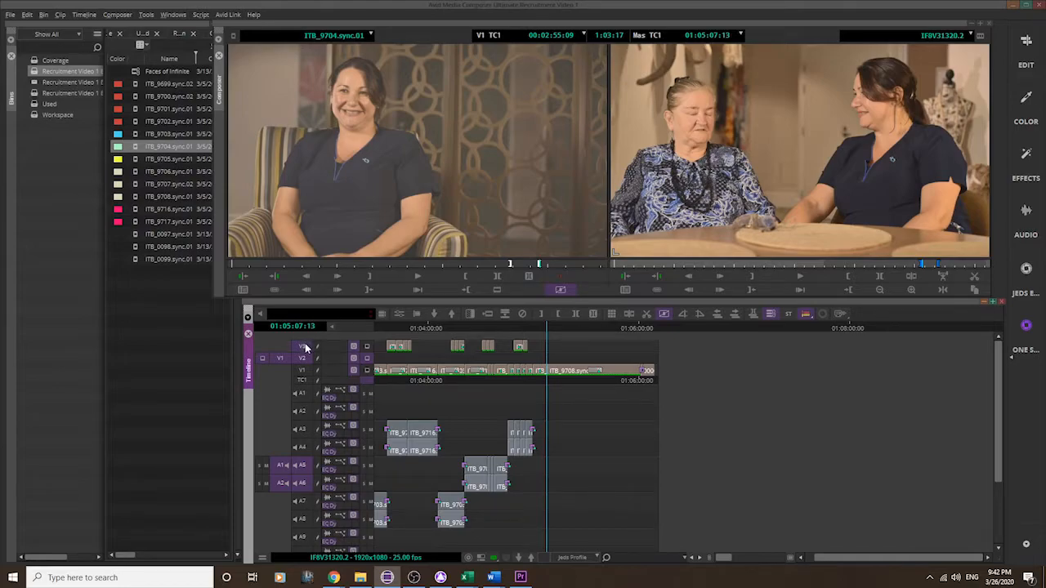
Select all record tracks except music tracks A14 and A15, and splice ITB_9704.sync.01 in at the playhead with its video on V2.
scroll(303, 465, down, 3)
drag(299, 393, 298, 505)
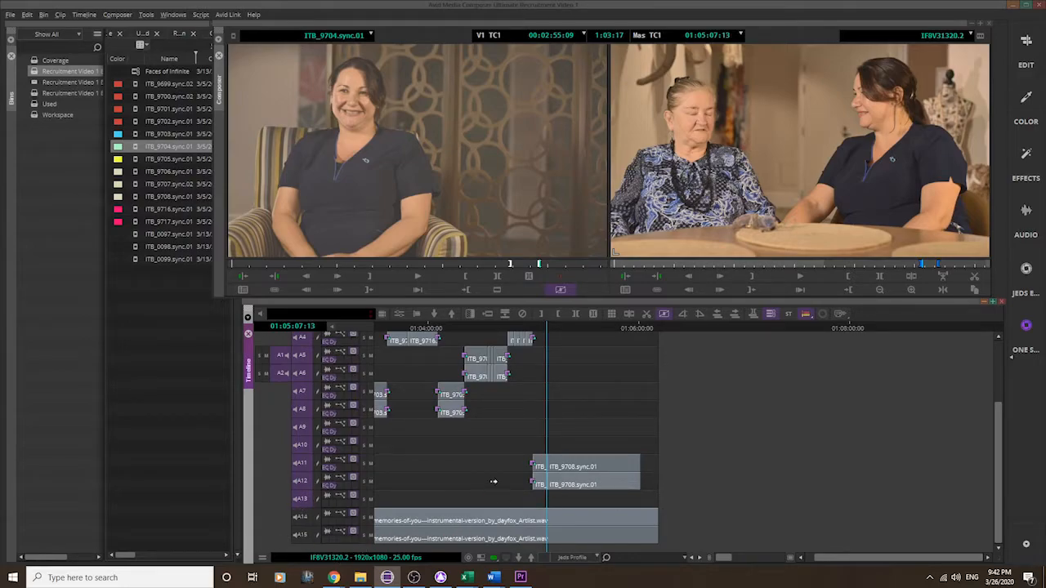
scroll(519, 465, up, 3)
scroll(519, 464, down, 3)
scroll(519, 465, up, 3)
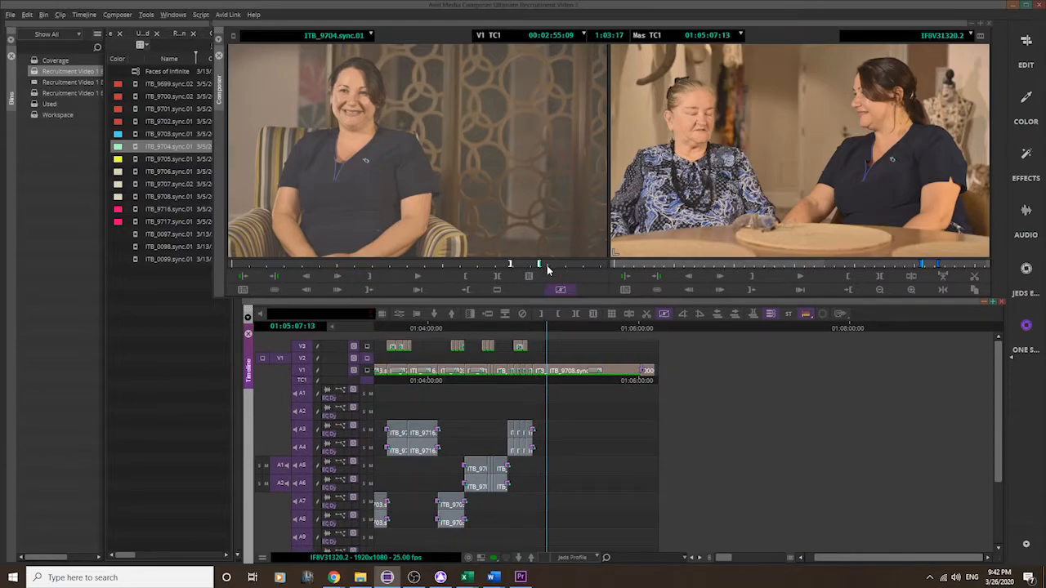
key(v)
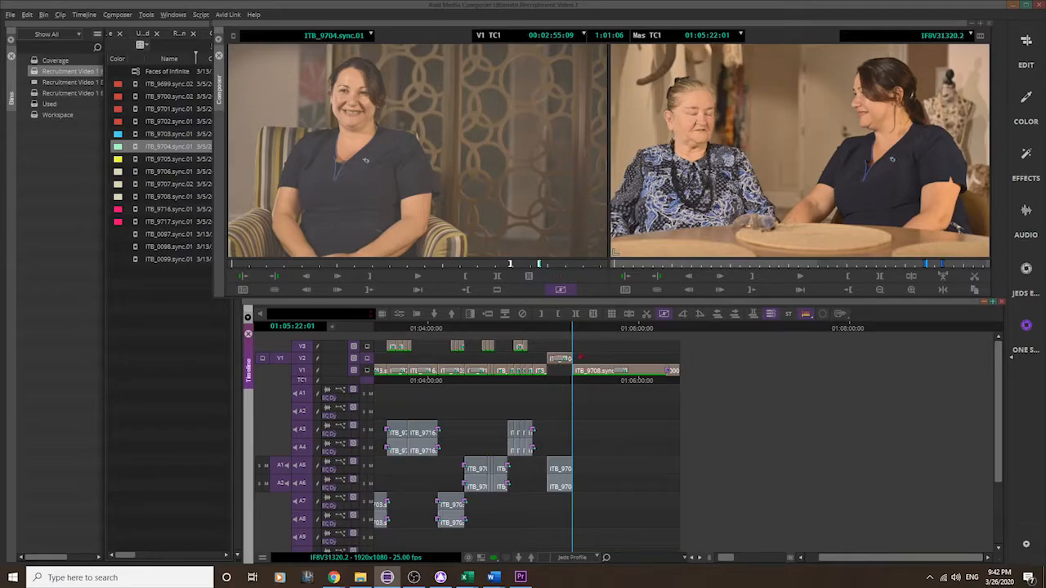
scroll(672, 359, down, 3)
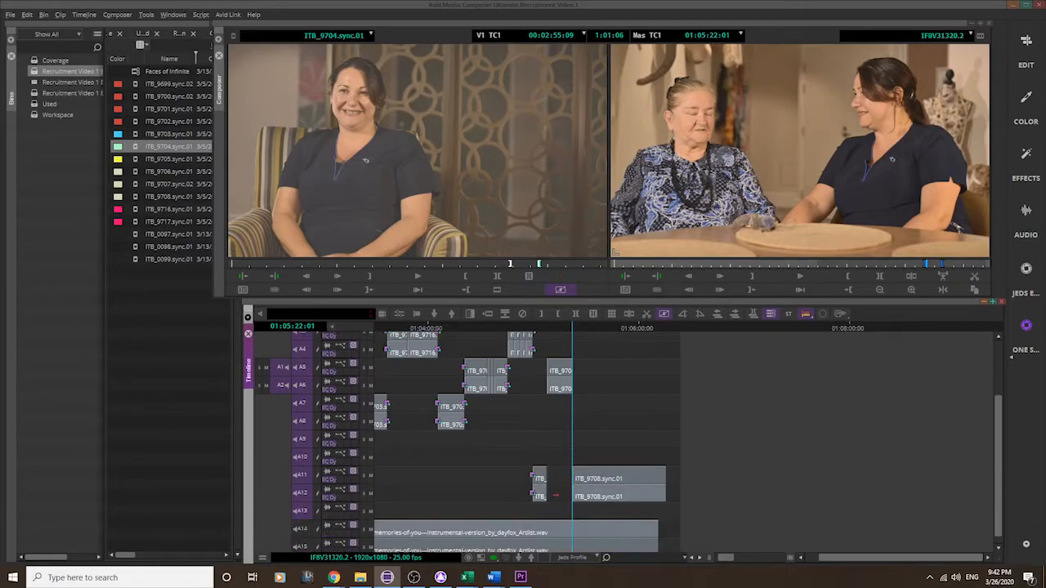
scroll(557, 479, up, 5)
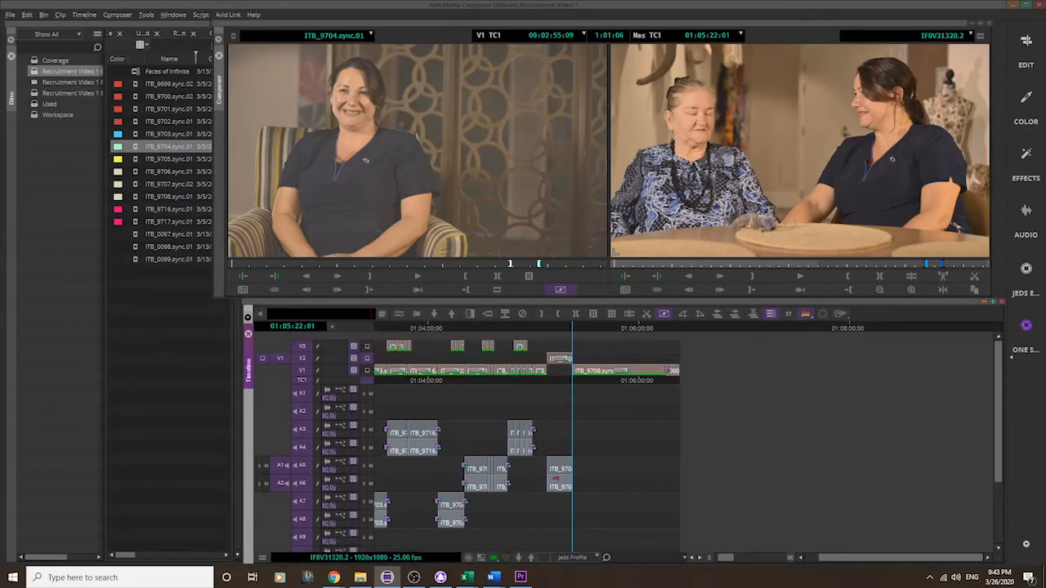
Undo the last splice-in of ITB_9704.sync.01.
scroll(557, 477, down, 3)
key(ctrl+z)
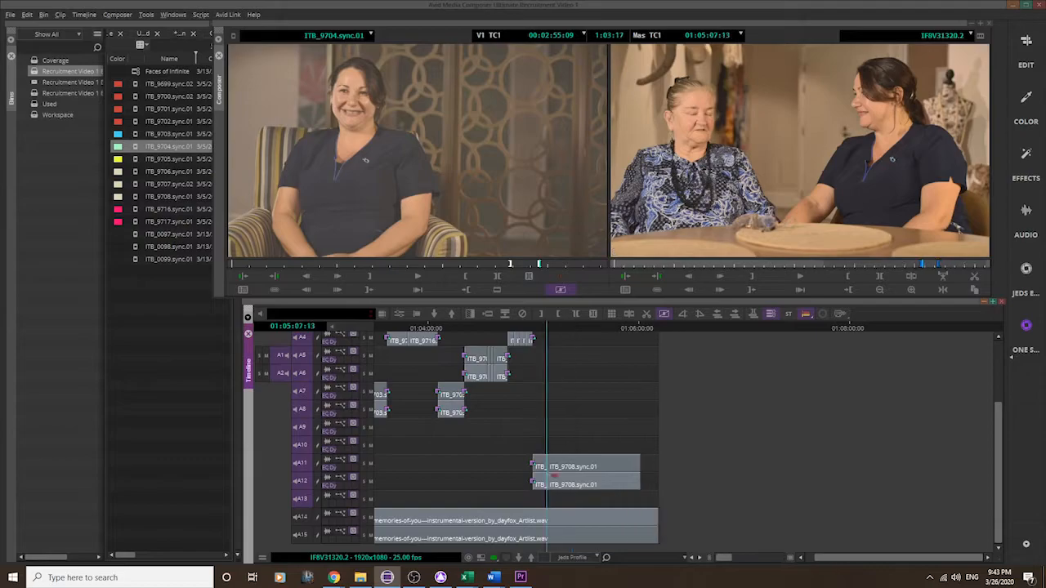
scroll(755, 425, up, 3)
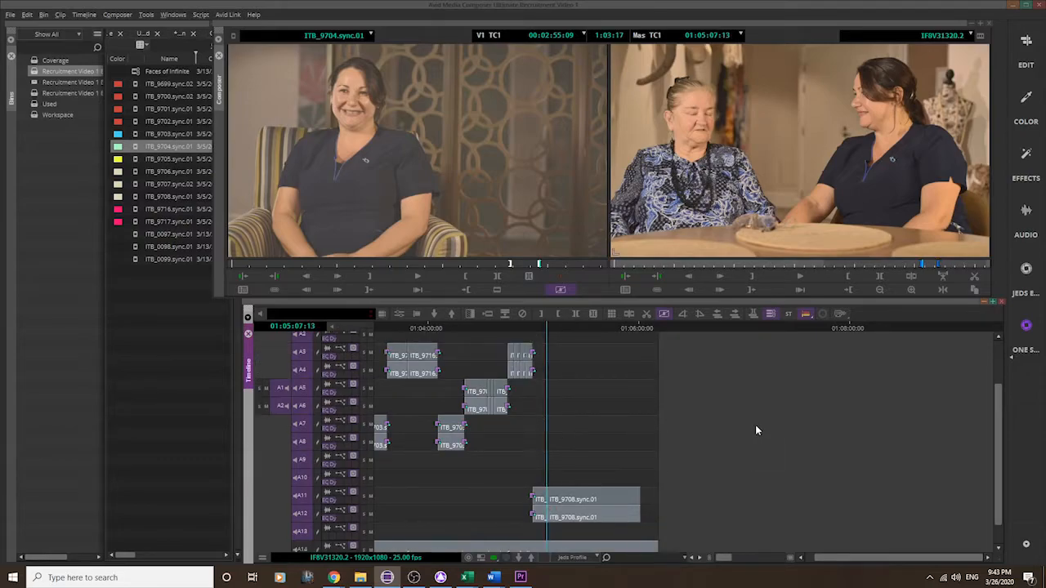
Patch source V1 to record V1, deselect all other record tracks, and splice ITB_9704.sync.01 in at 01:05:07:13.
drag(279, 360, 302, 374)
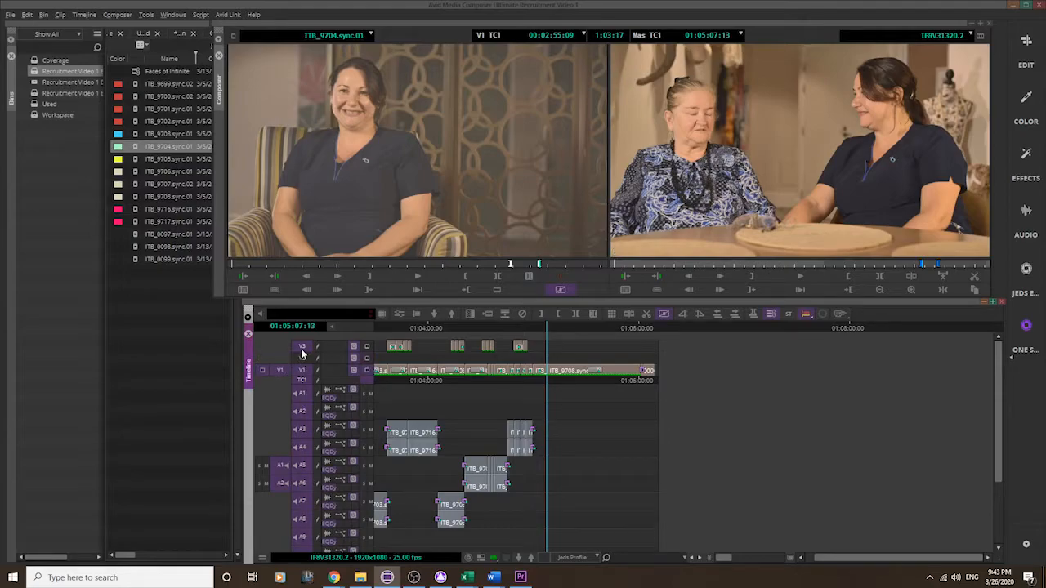
drag(300, 554, 305, 389)
scroll(305, 391, down, 5)
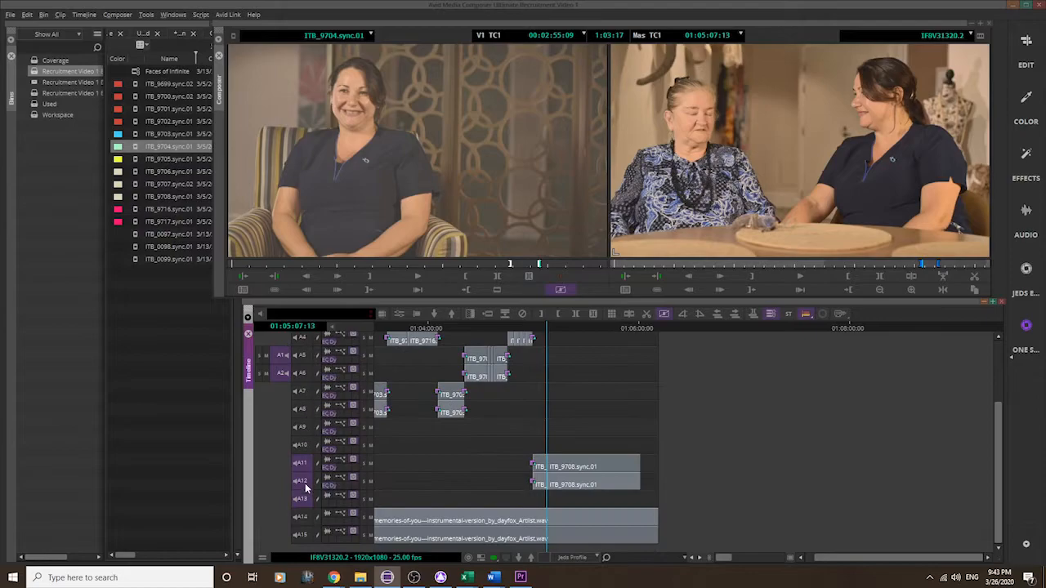
drag(304, 463, 303, 499)
scroll(302, 493, up, 5)
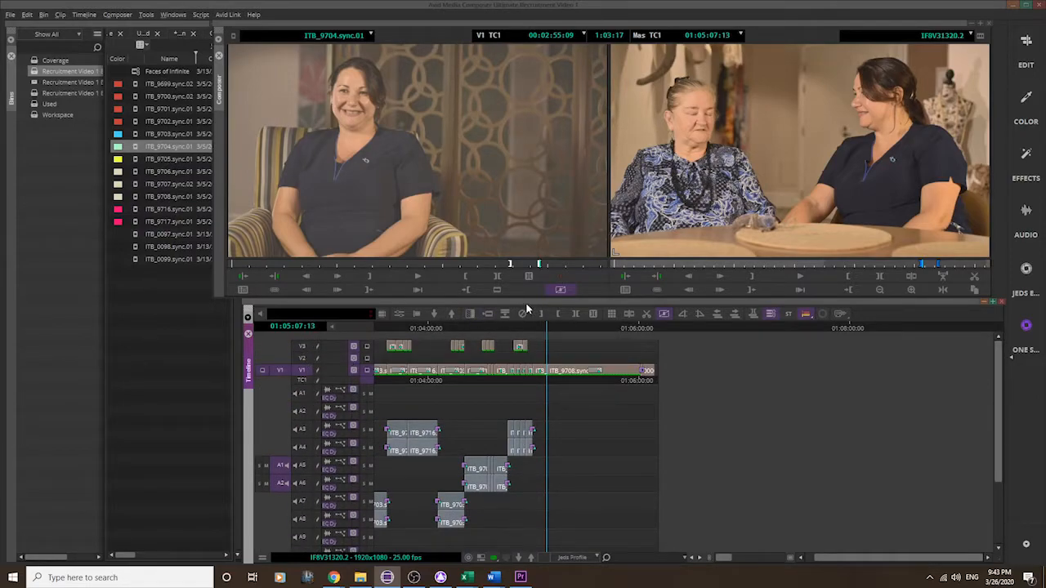
key(v)
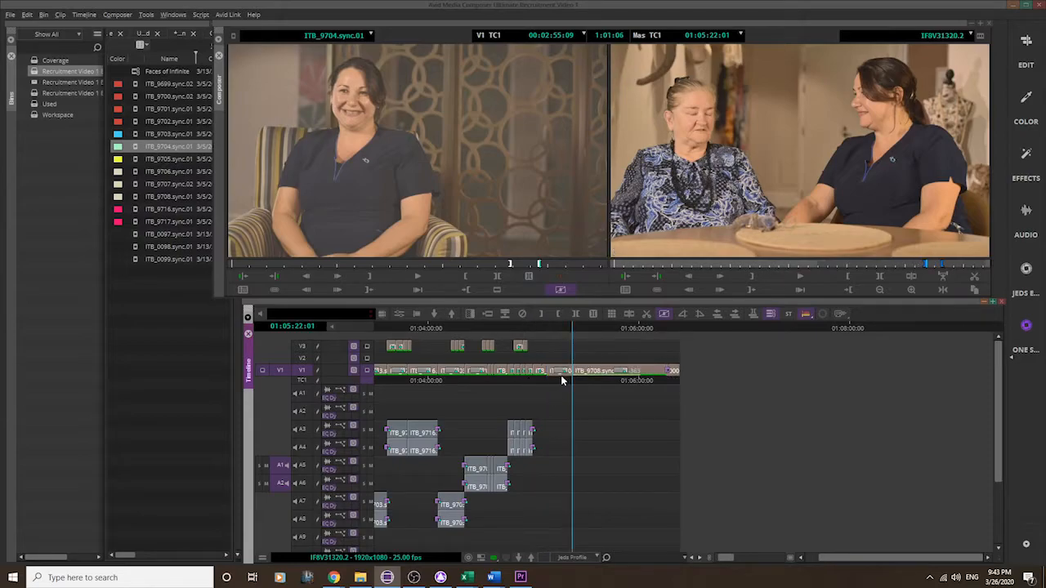
Check the lower audio tracks down to A15 and undo the last splice-in of ITB_9704.sync.01.
scroll(551, 375, down, 5)
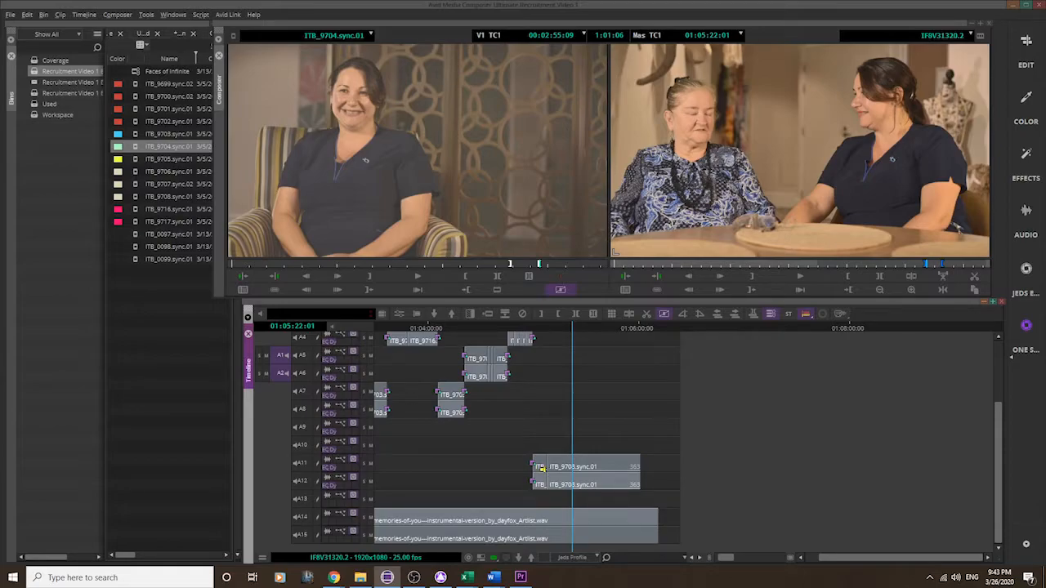
click(541, 468)
scroll(708, 428, up, 5)
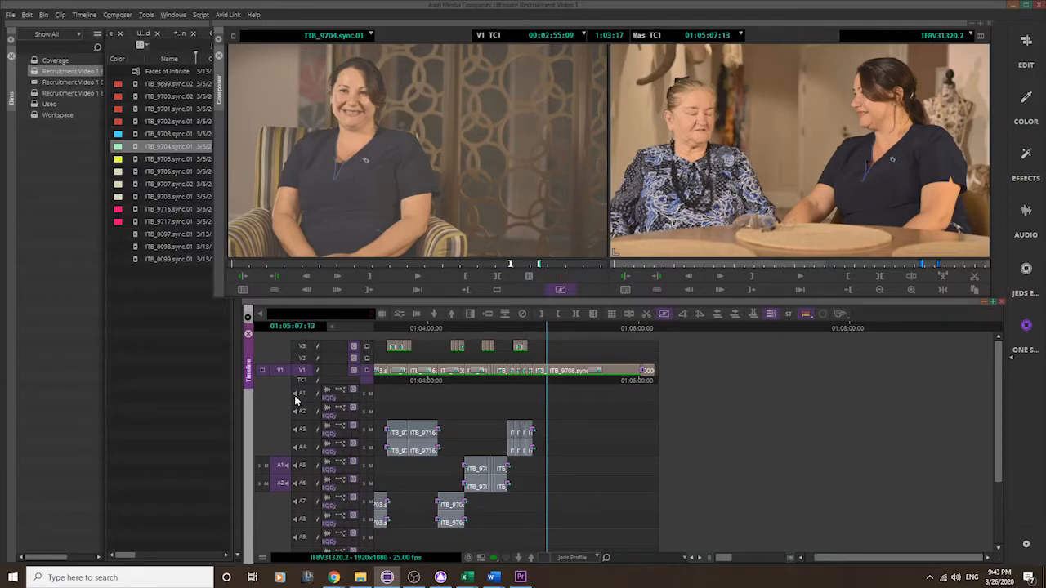
Collapse the track control panel and park the playhead at 01:04:50:14, over the last V3 clips.
click(331, 327)
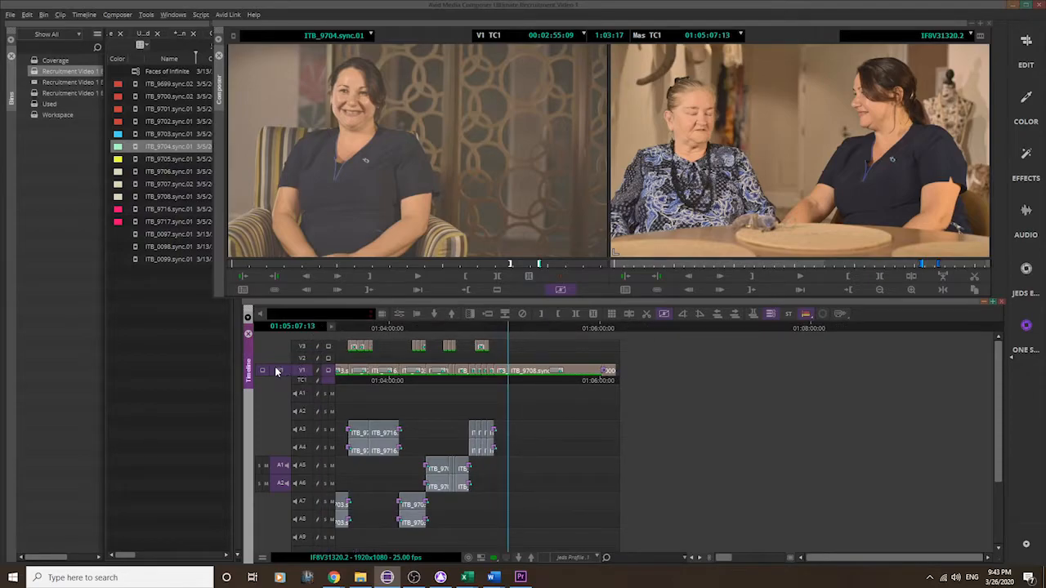
click(328, 347)
click(478, 326)
Switch video monitoring between V3 and the lower video tracks to compare the picture at the playhead.
click(328, 370)
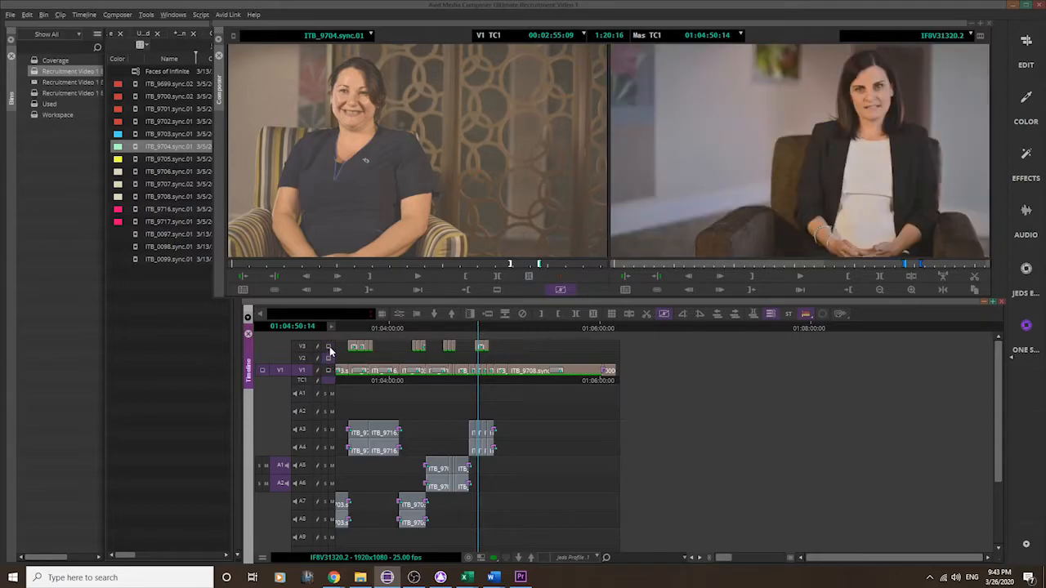
click(329, 346)
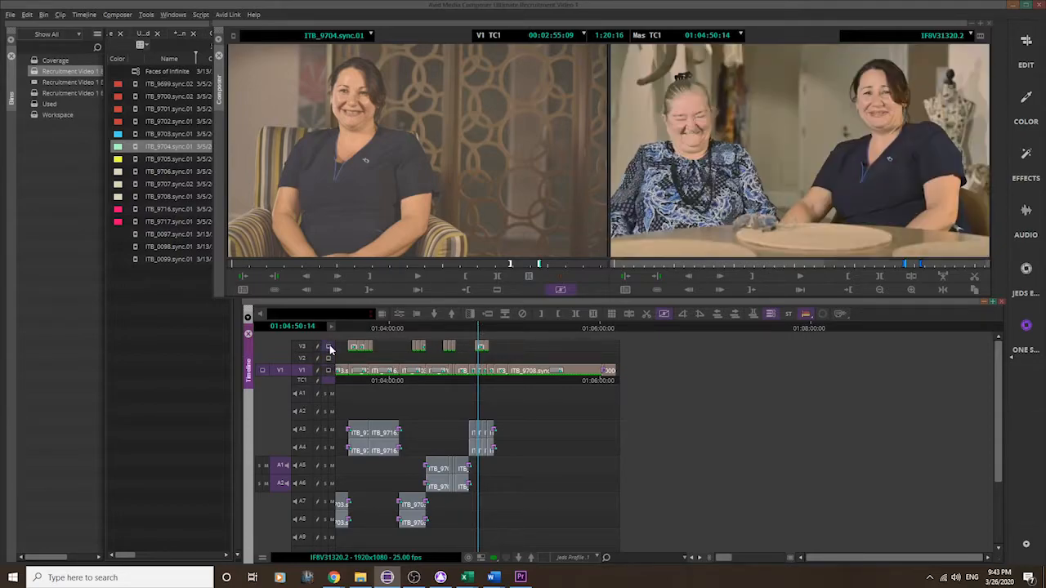
click(328, 359)
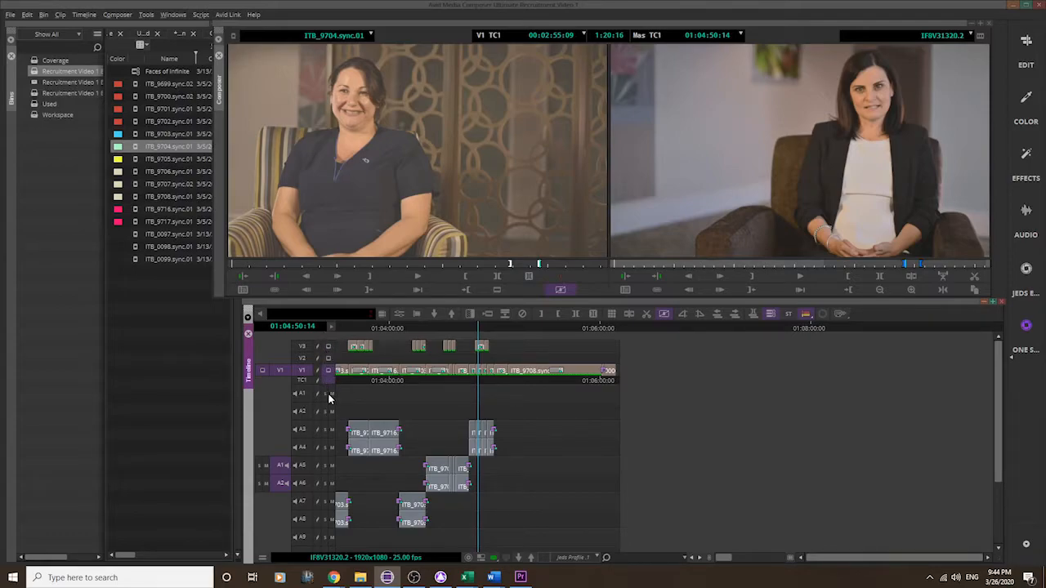
Solo and unsolo record track A2, and mute and unmute it.
scroll(327, 394, down, 3)
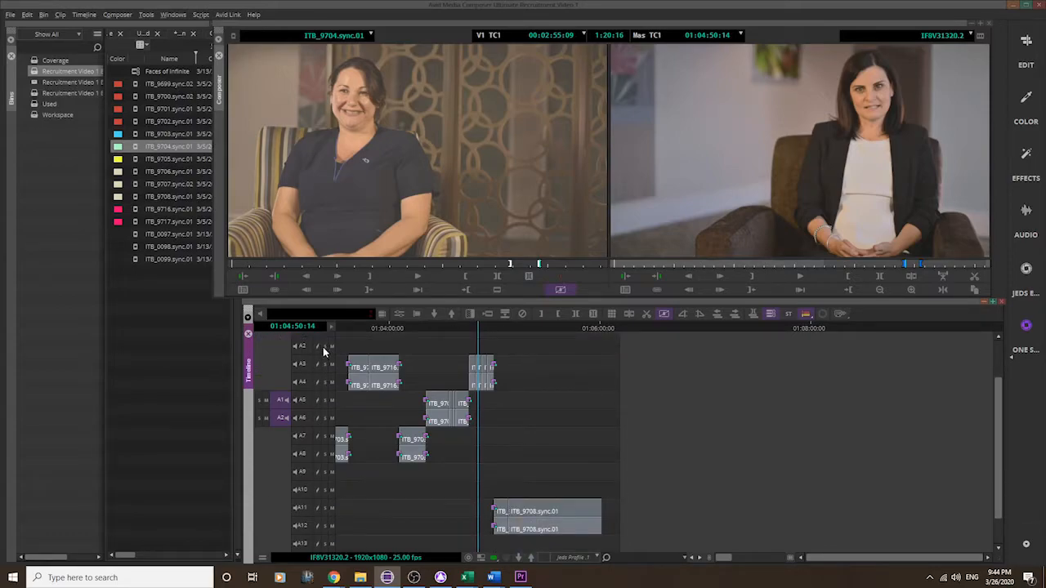
click(325, 345)
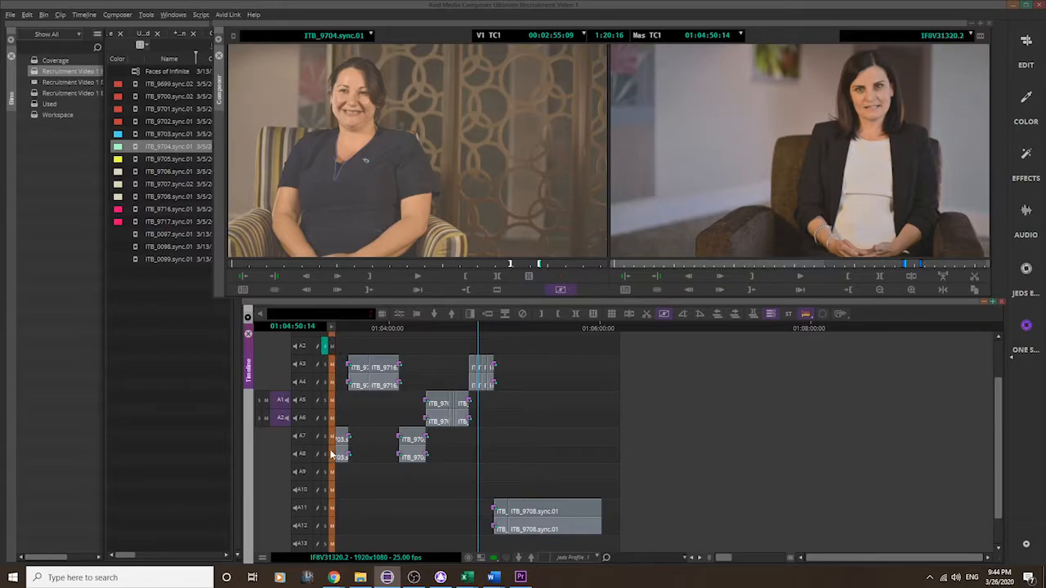
click(325, 346)
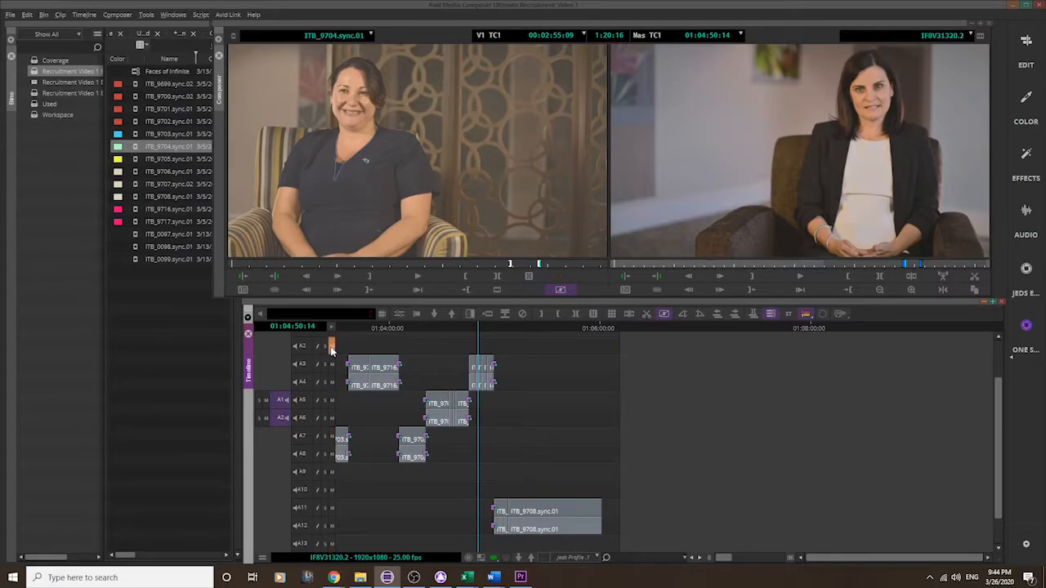
click(326, 346)
Solo record tracks A3 and A4 together, and clear both solos.
scroll(314, 352, down, 2)
scroll(314, 351, up, 4)
scroll(323, 385, down, 3)
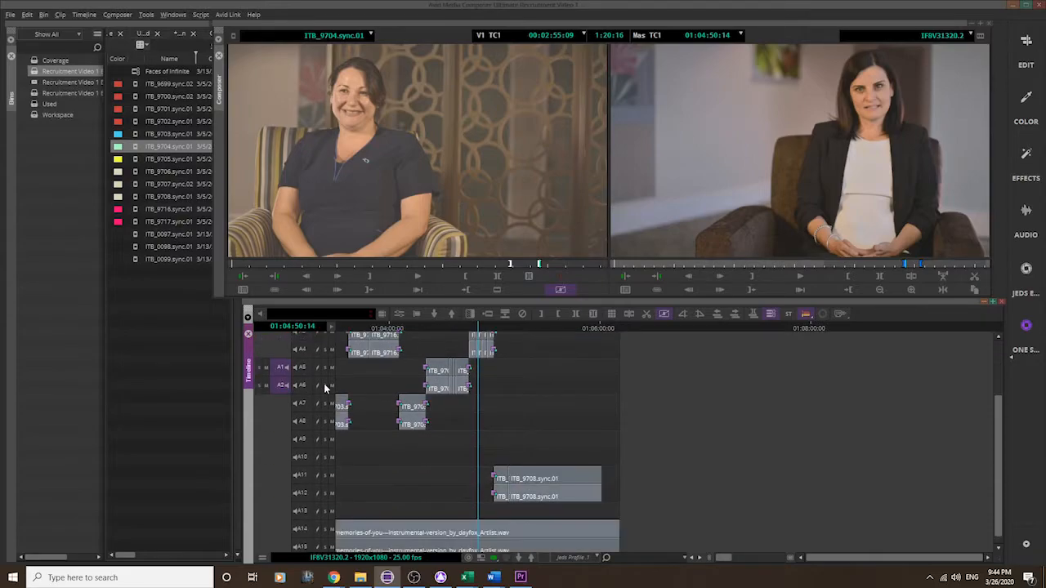
scroll(323, 383, up, 1)
scroll(331, 417, up, 4)
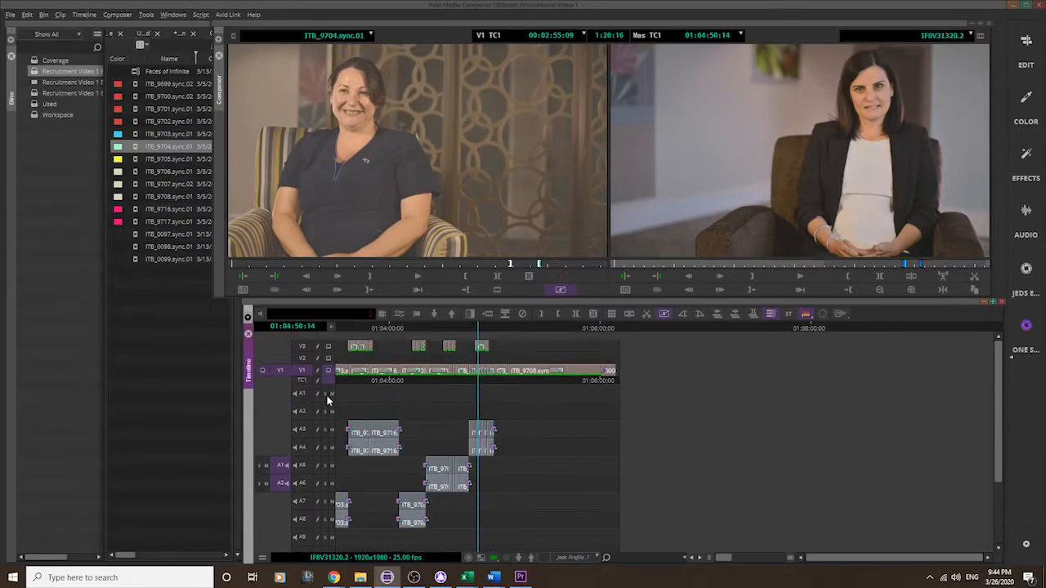
click(325, 430)
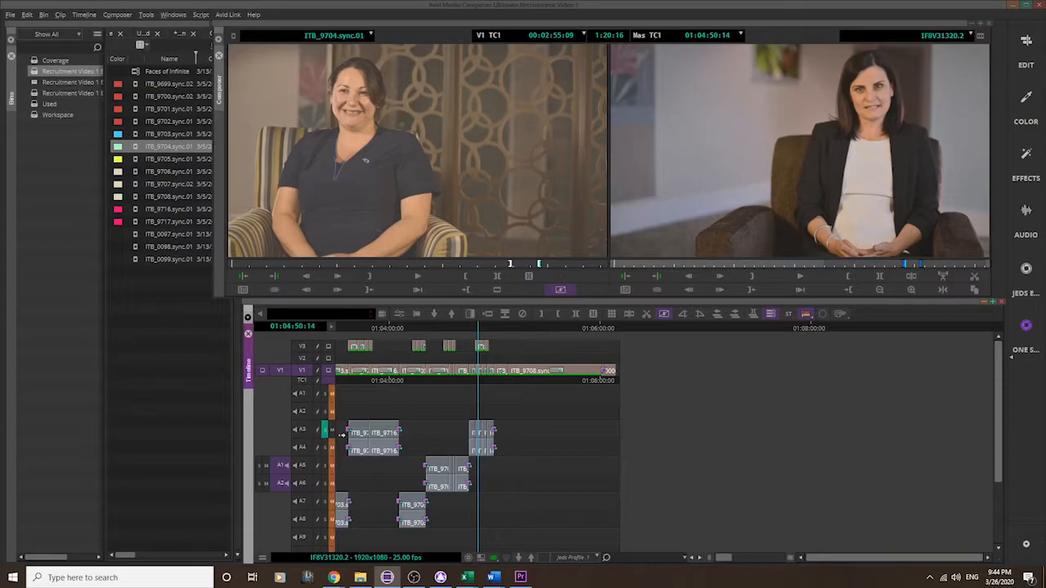
click(325, 448)
scroll(342, 429, down, 2)
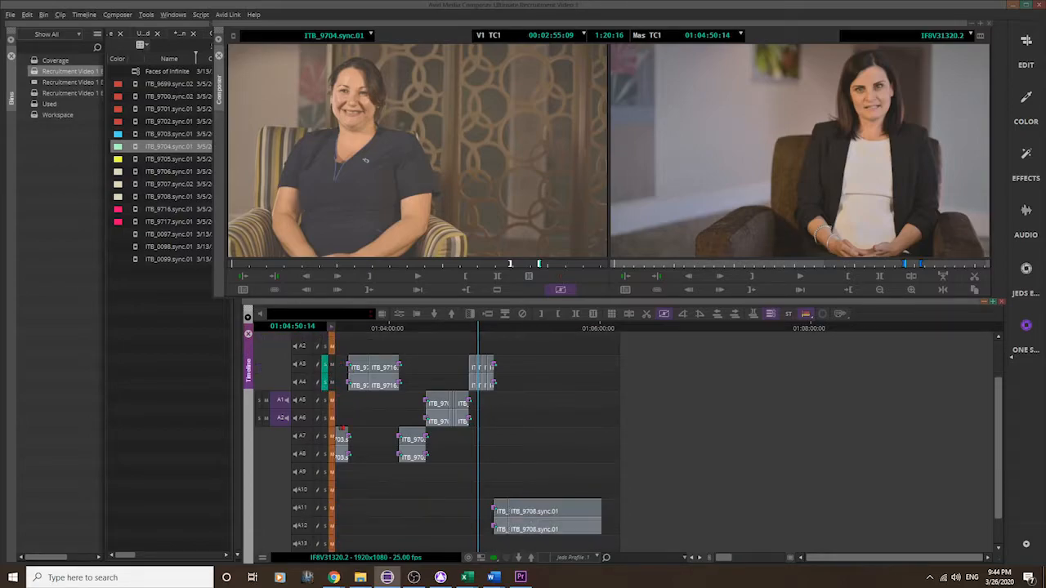
scroll(336, 421, up, 1)
click(325, 414)
click(325, 397)
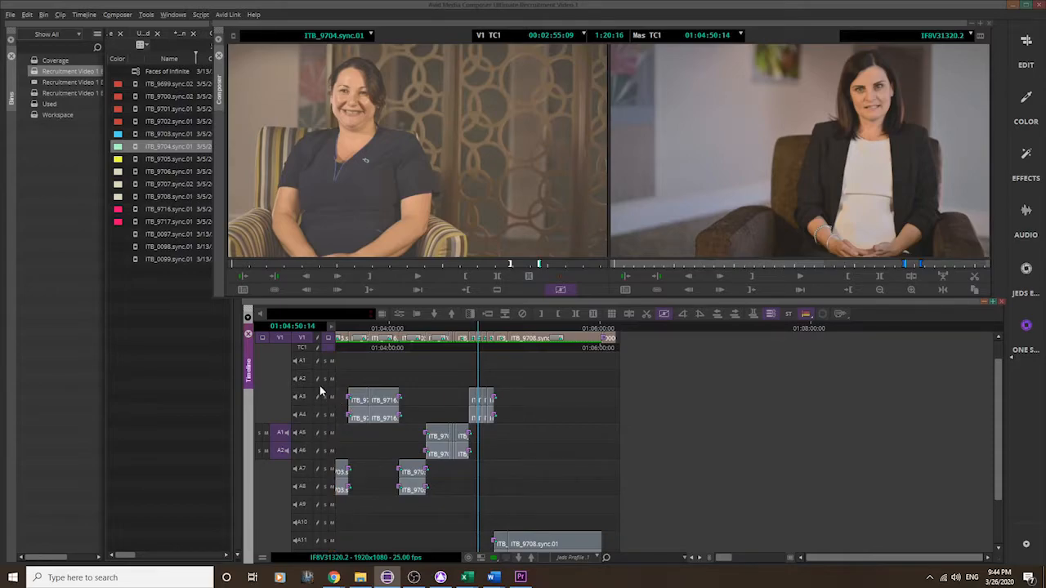
scroll(319, 386, down, 3)
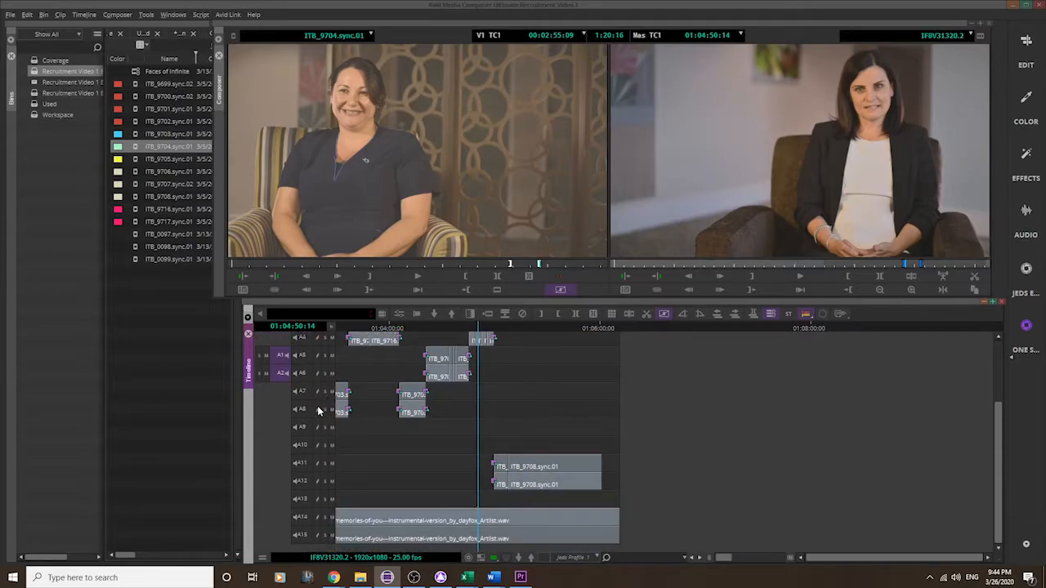
Examine the timeline's display options, including Track Control Panel and Show Markers, and leave them unchanged.
click(263, 558)
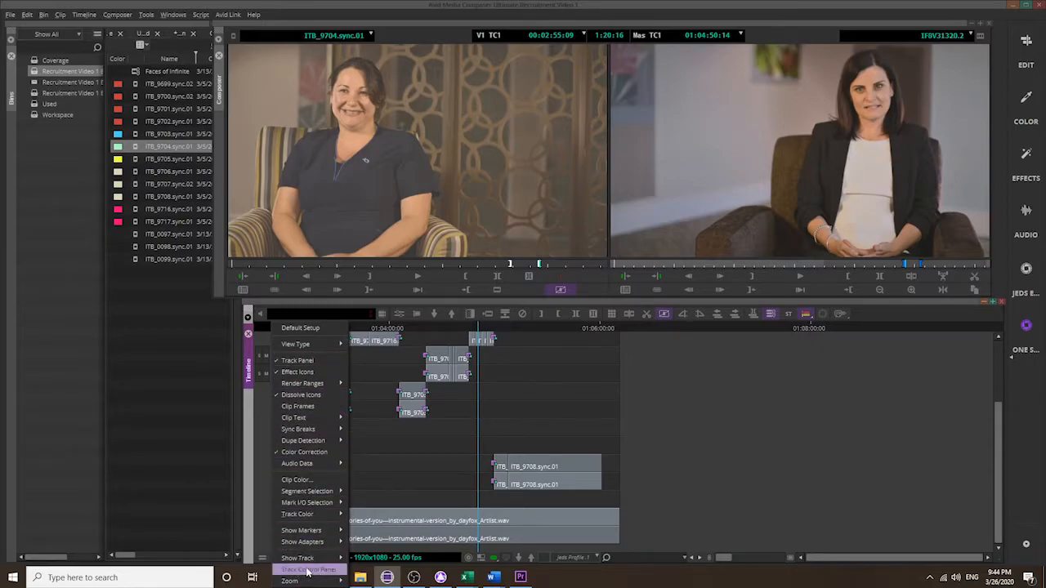
mouse_move(311, 543)
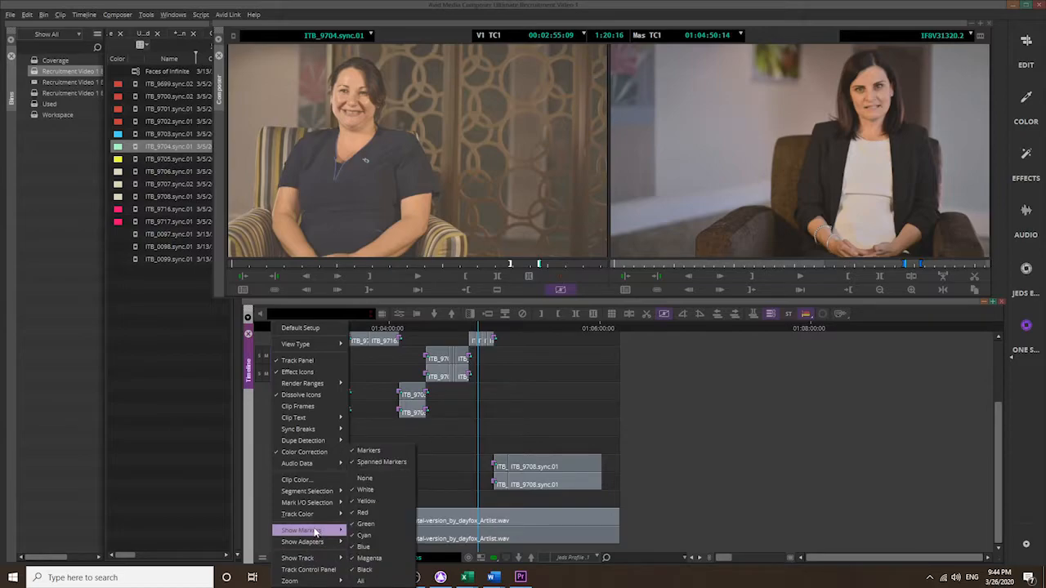
click(263, 477)
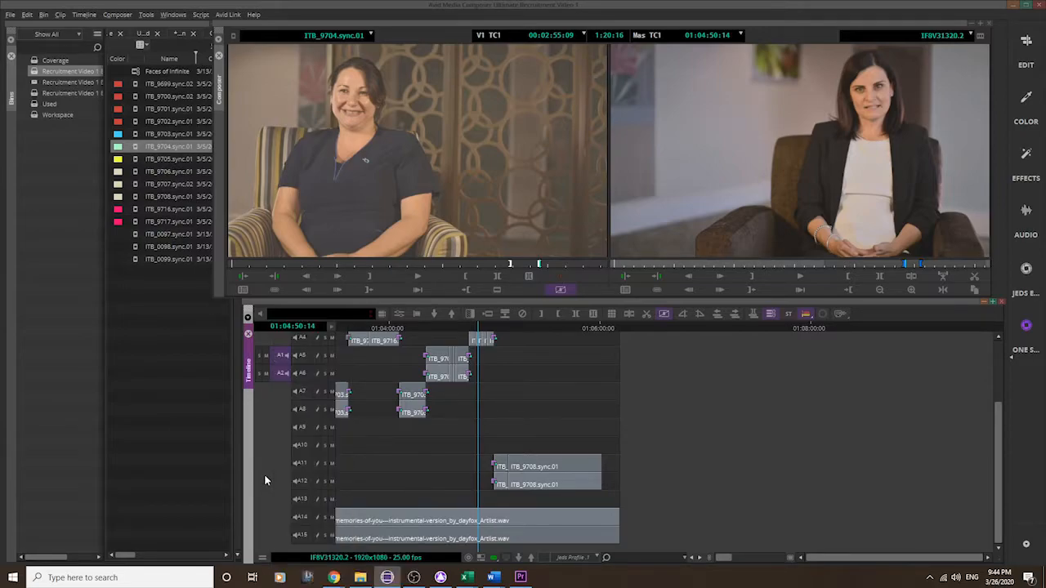
Focus the timeline around the playhead and park it at 01:04:48:21, on the ITB_9717.sync.01 cut.
click(469, 560)
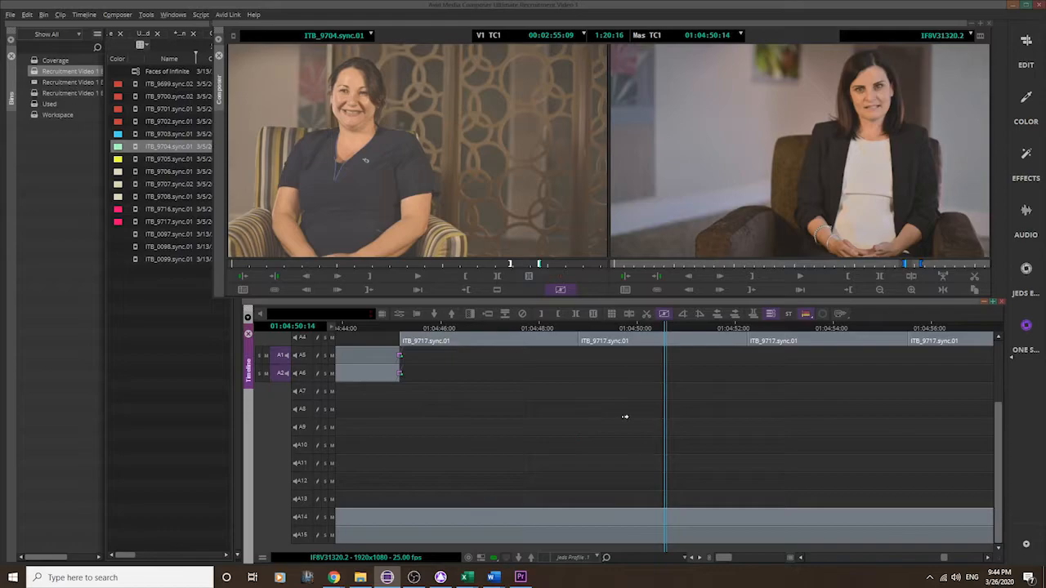
scroll(624, 412, up, 5)
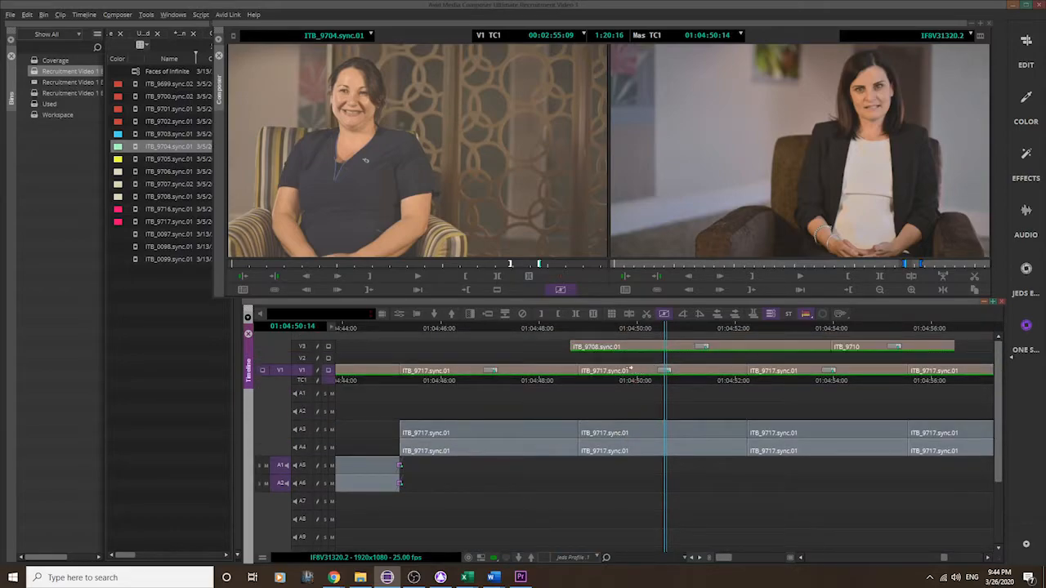
drag(657, 331, 582, 356)
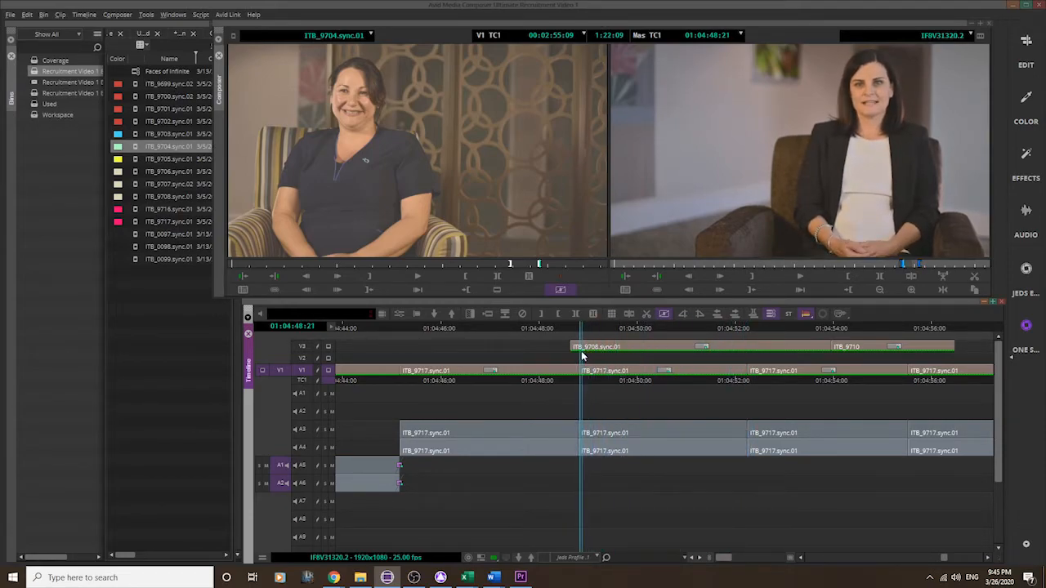
Toggle the timeline to source clip ITB_9704.sync.01 and back to the sequence, and toggle the video quality.
click(480, 558)
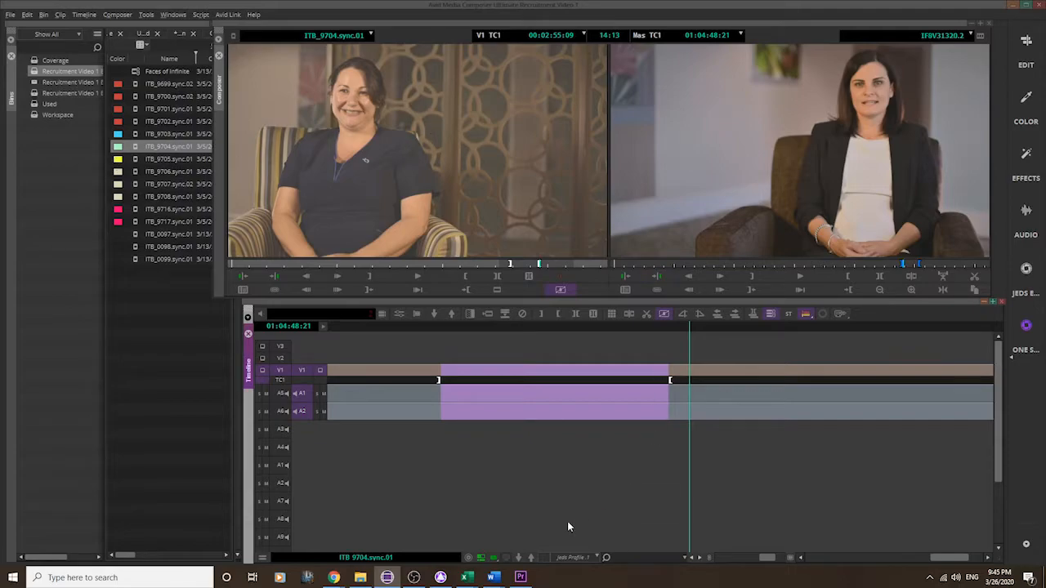
click(480, 558)
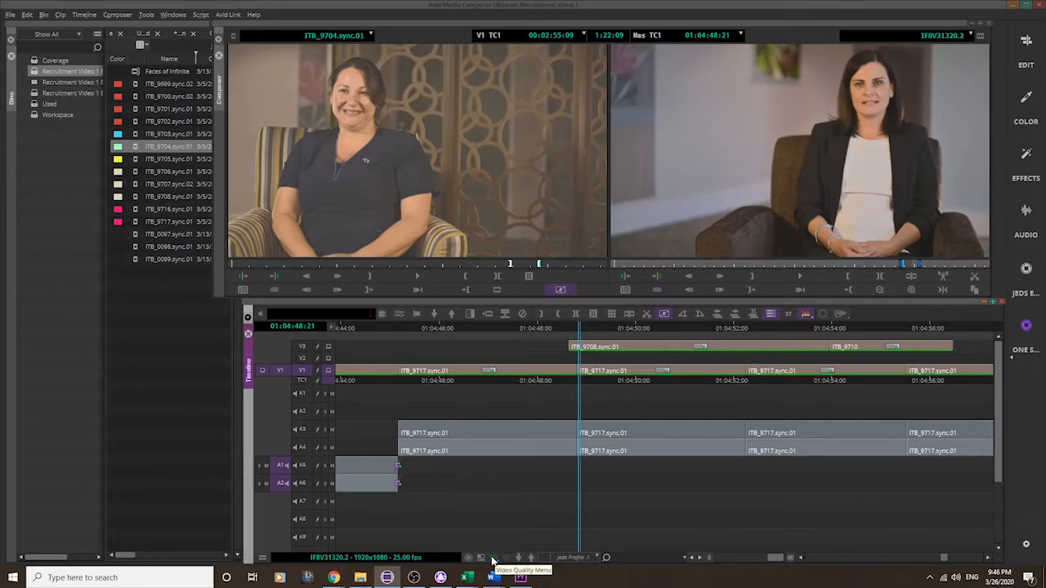
click(493, 558)
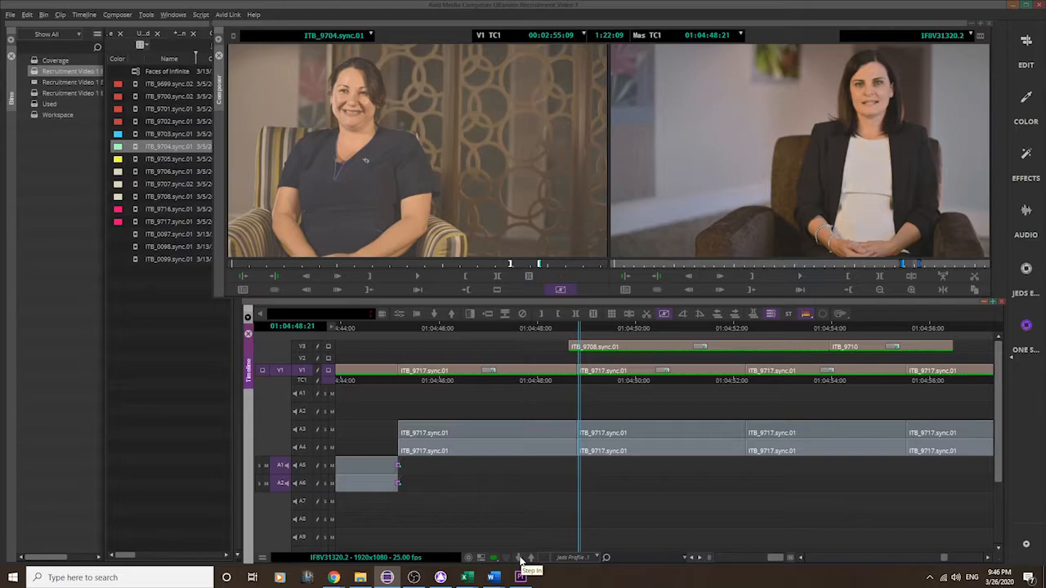
Apply the saved Colour Audio timeline view and zoom out to show the whole sequence.
click(592, 559)
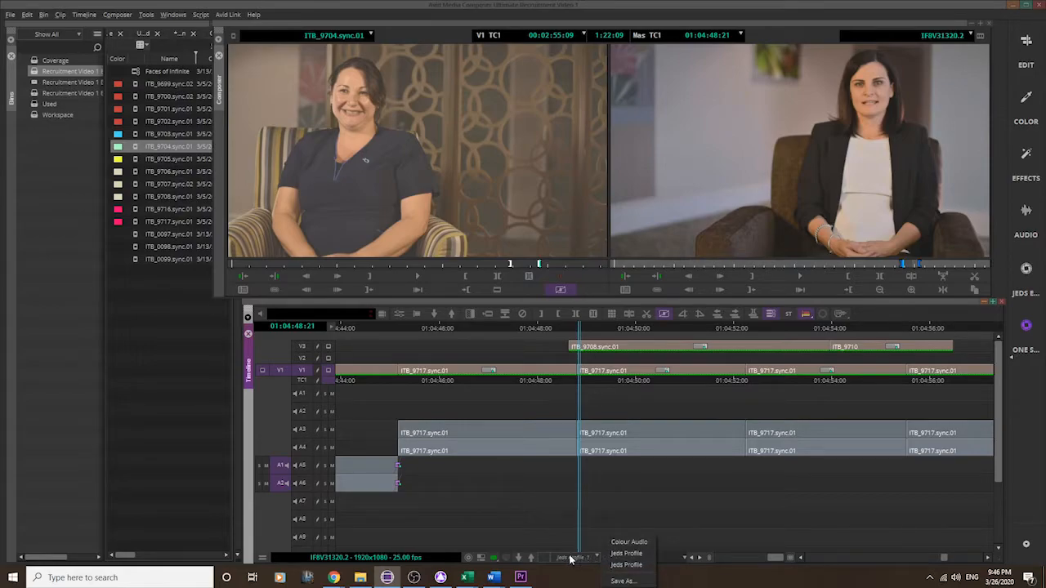
click(623, 542)
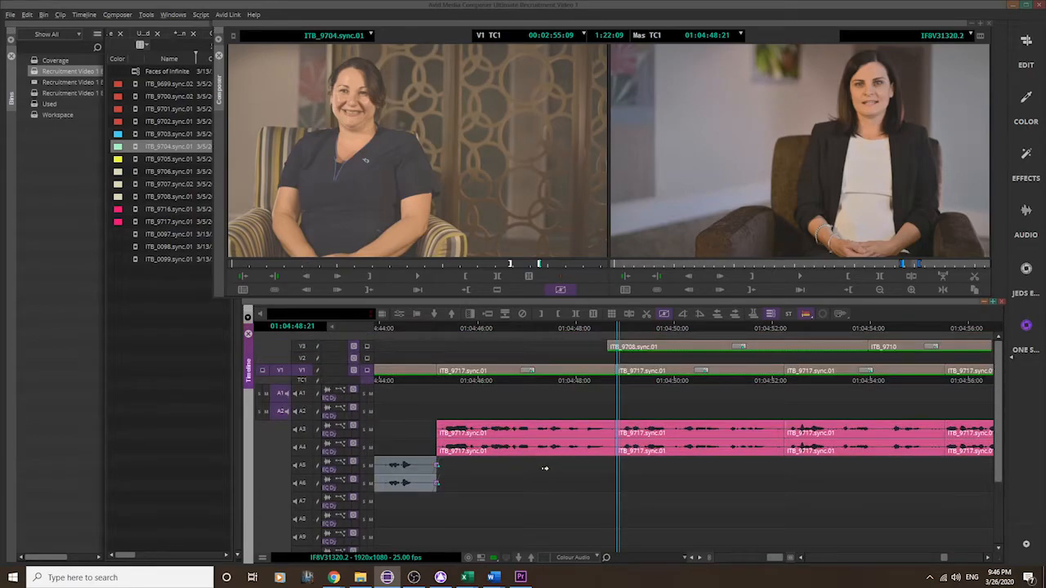
drag(775, 559, 723, 561)
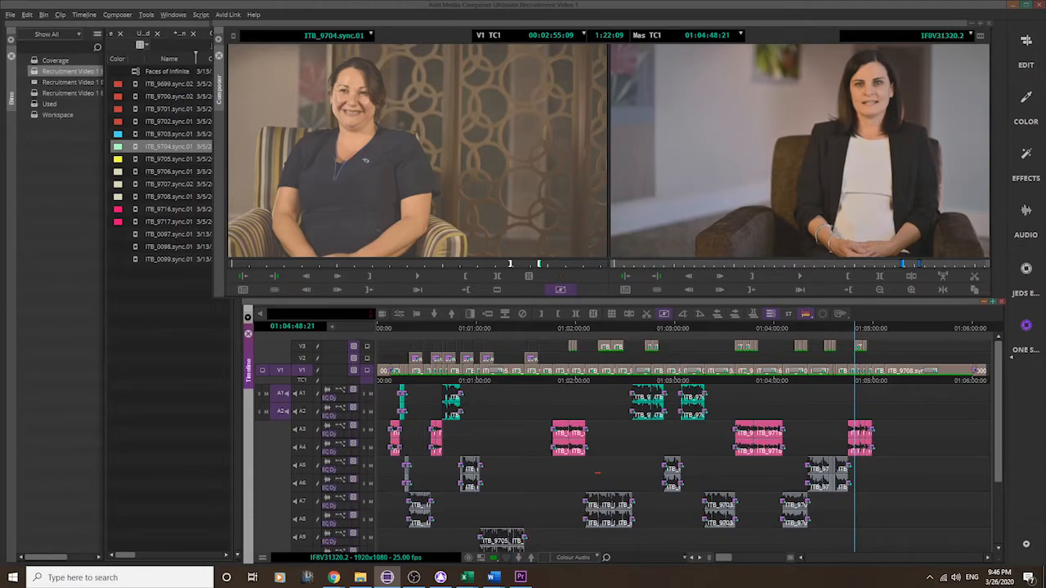
Try both saved profile timeline views, restore the Colour Audio view, and check the option for saving a view.
click(596, 558)
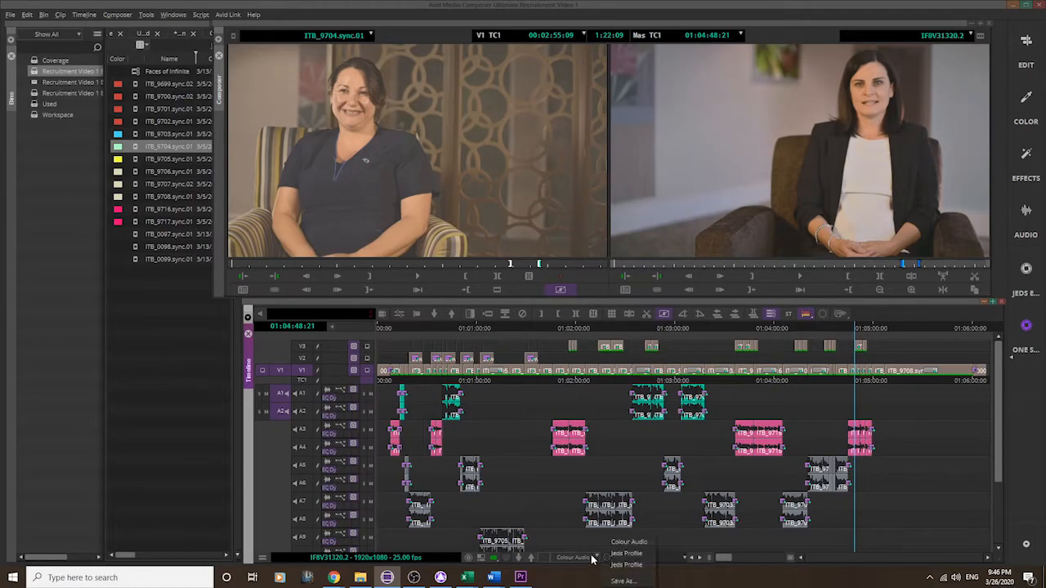
click(615, 565)
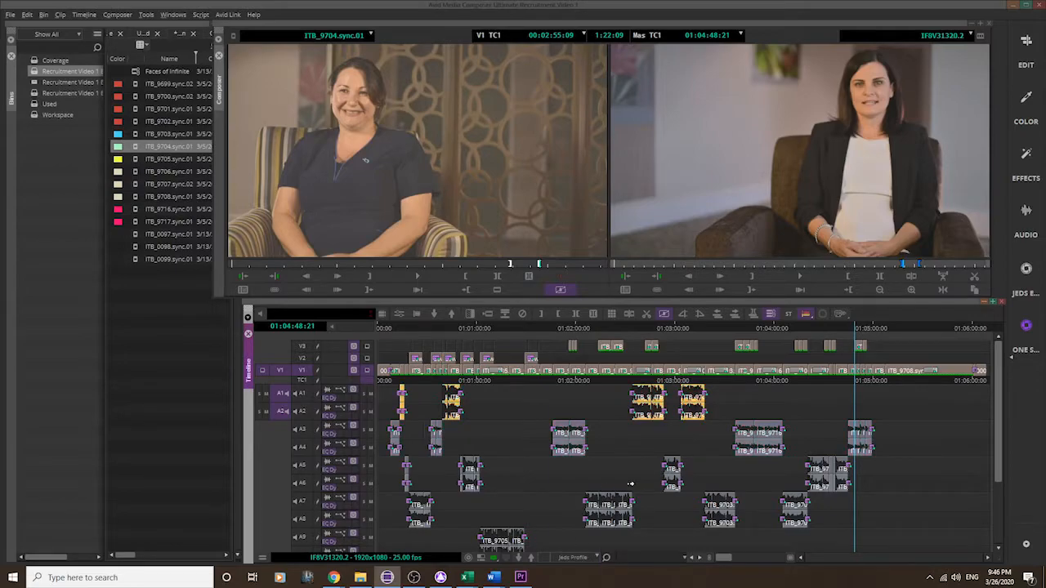
click(565, 559)
click(625, 564)
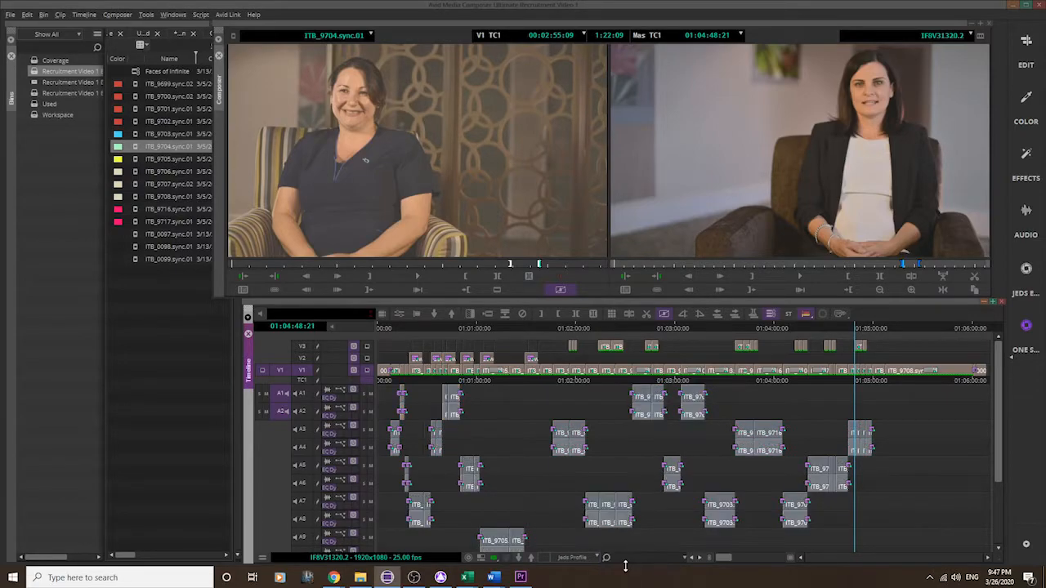
click(588, 559)
click(614, 542)
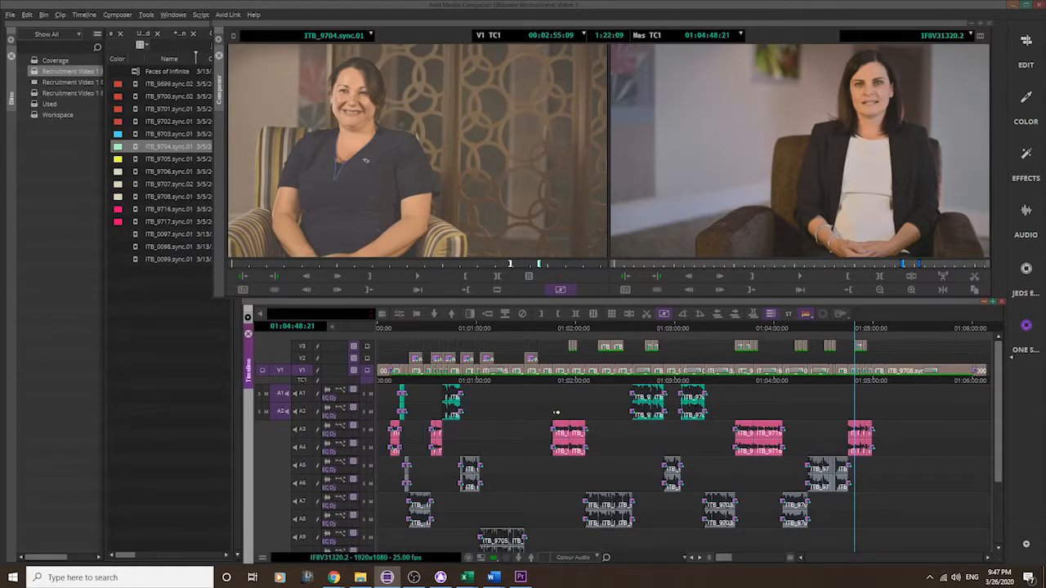
click(584, 559)
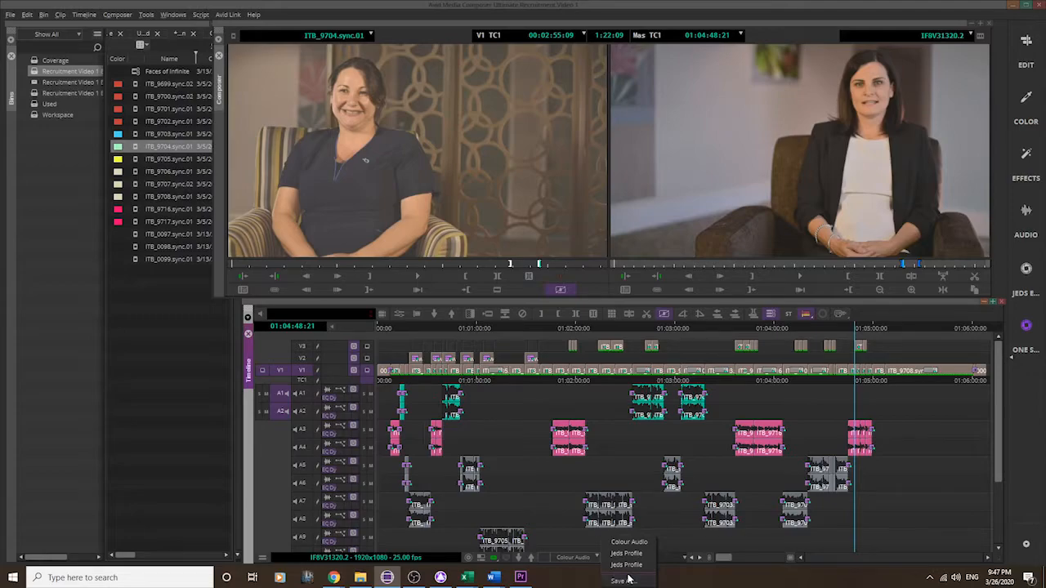
click(266, 459)
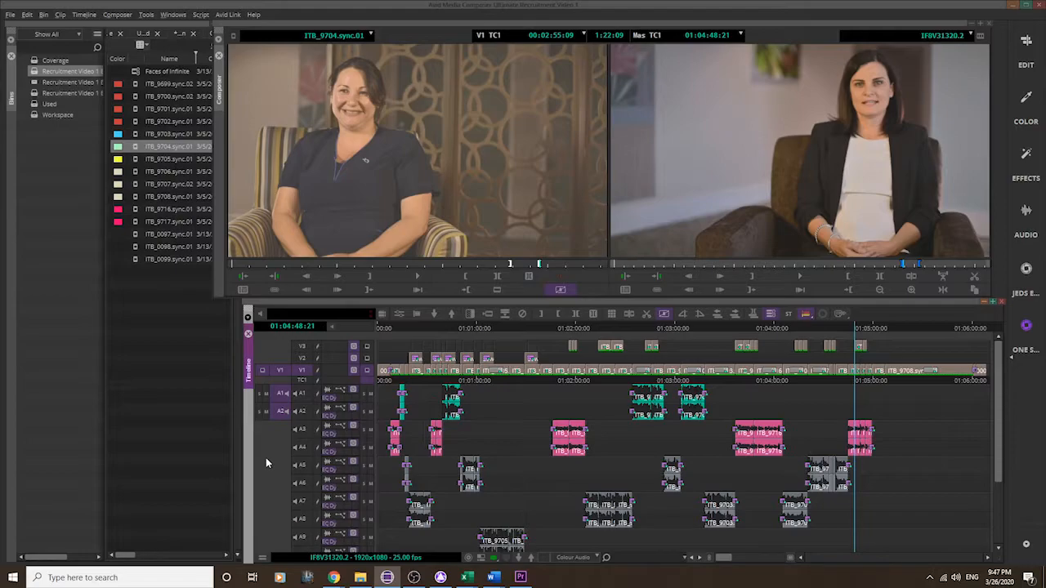
Search the visible timeline text for 9702 and move the playhead to a match.
click(607, 559)
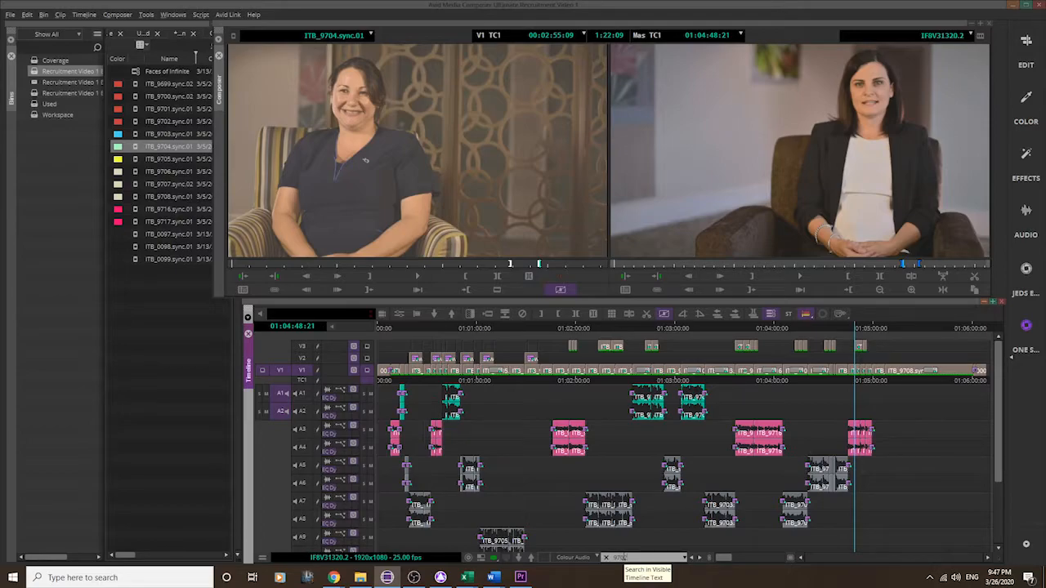
text(2)
key(Return)
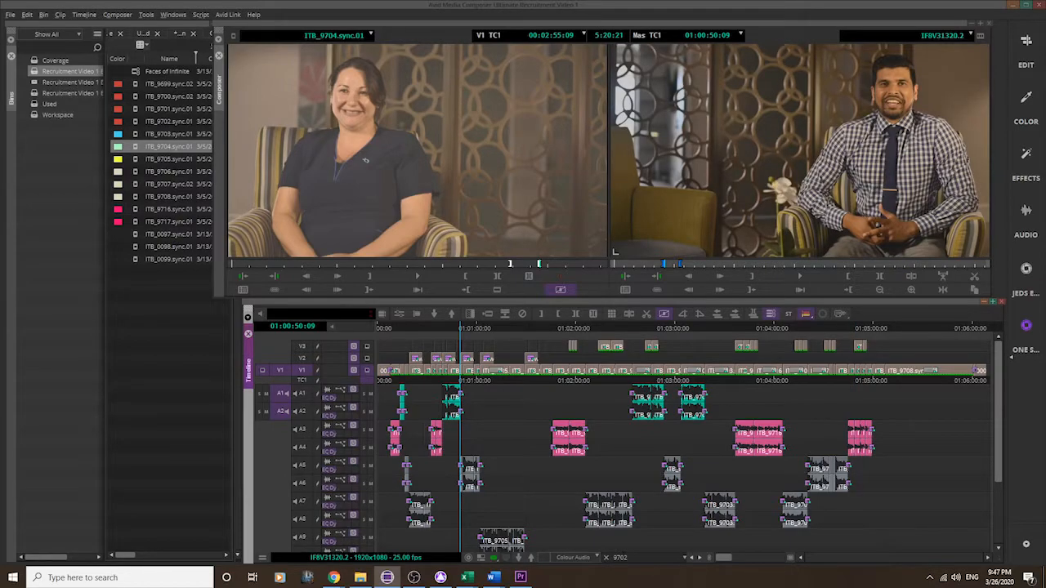
Move the playhead to the ITB_9702.sync.01 clip at 01:00:50:19 and clear the timeline text search.
drag(457, 327, 461, 330)
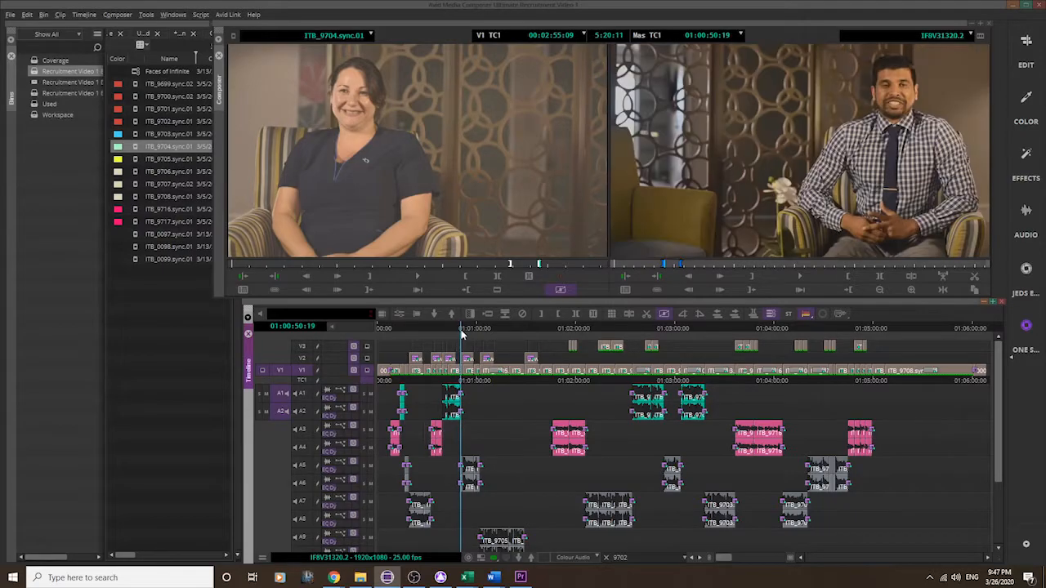
drag(723, 559, 776, 559)
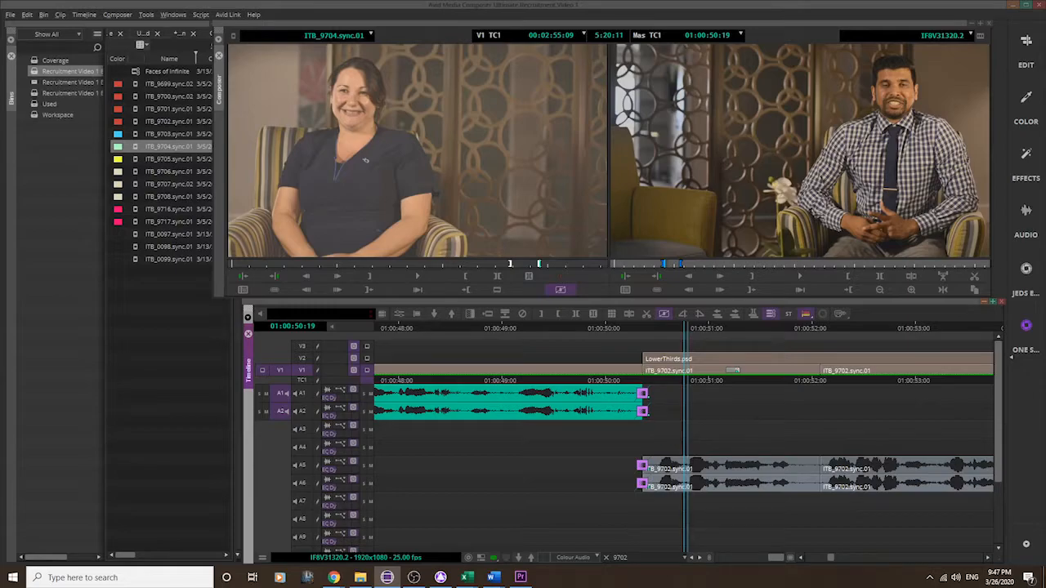
click(606, 558)
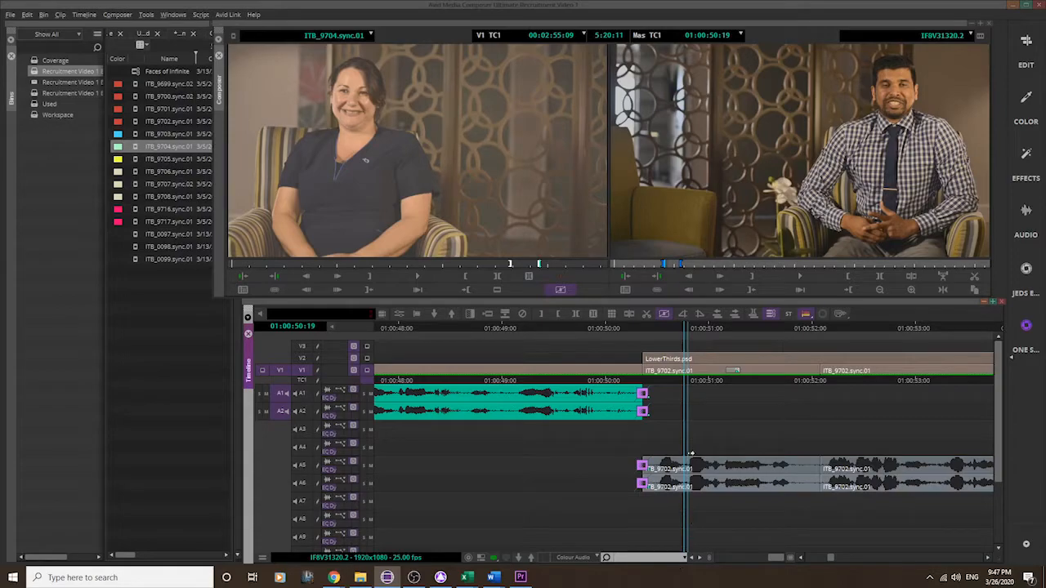
drag(785, 560, 723, 559)
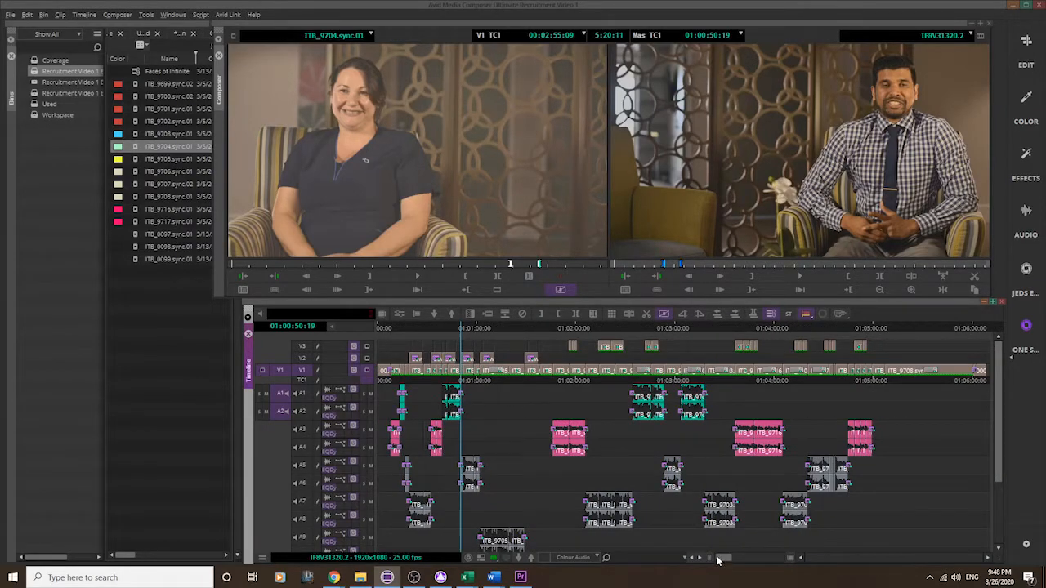
mouse_move(723, 559)
mouse_down()
mouse_move(777, 561)
mouse_move(713, 562)
mouse_move(777, 562)
mouse_move(702, 562)
mouse_move(723, 560)
mouse_up()
Place the playhead at the start of clip ITB_9725 on track V3, at 01:02:41:24.
click(645, 328)
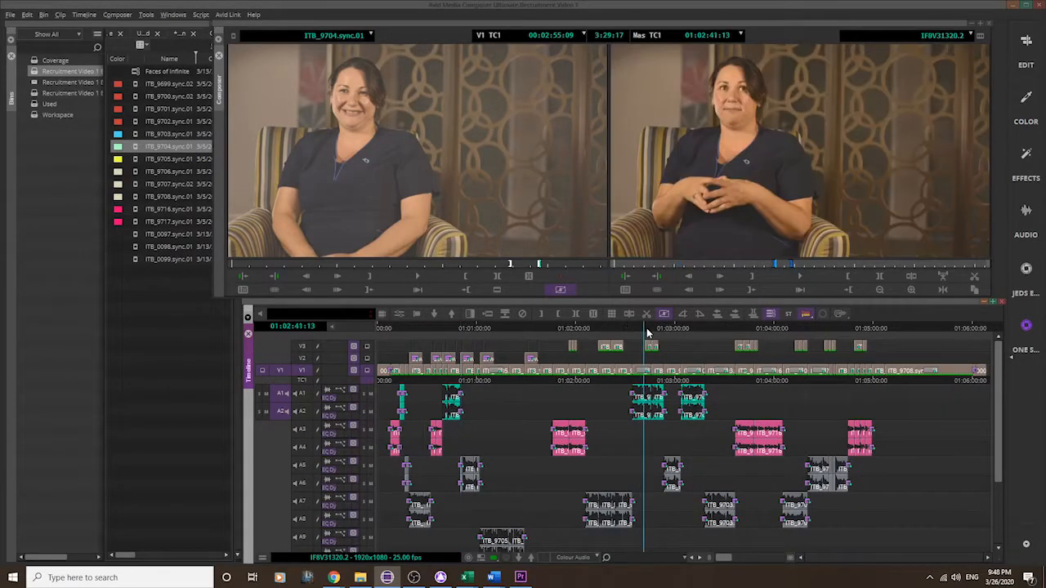
drag(727, 562, 822, 562)
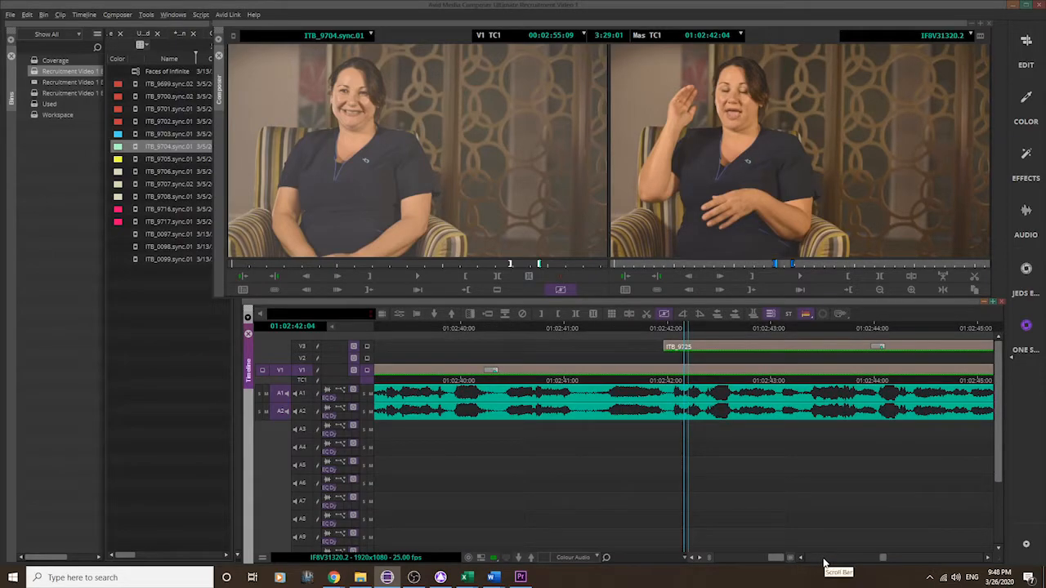
key(Left)
key(Left)
key(Left)
key(Left)
key(Left)
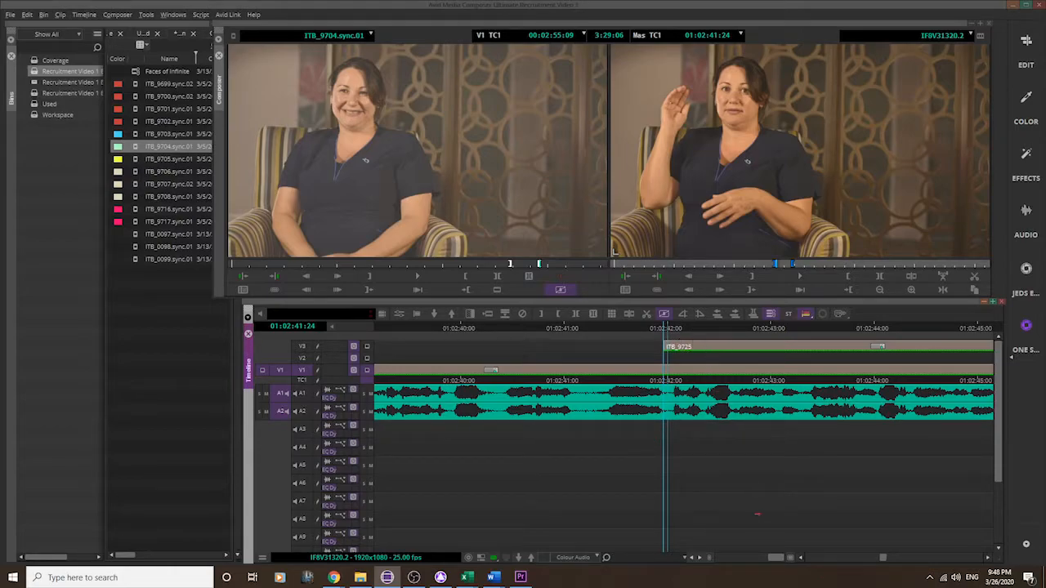
Zoom the timeline partly out, scroll along the sequence and return to the view of the whole sequence.
mouse_move(781, 560)
mouse_down()
mouse_move(710, 563)
mouse_move(764, 561)
mouse_up()
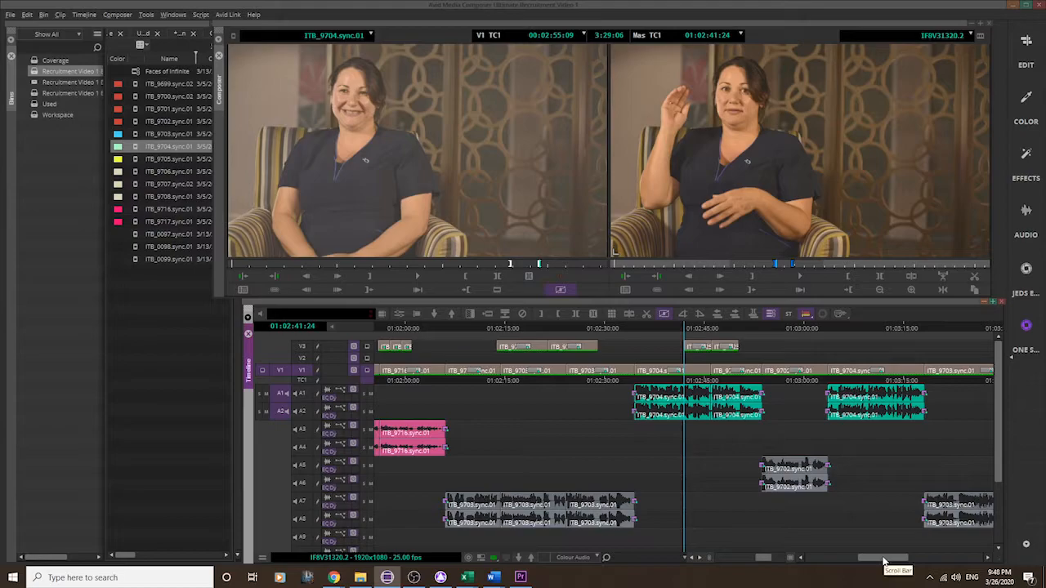
drag(883, 561, 488, 561)
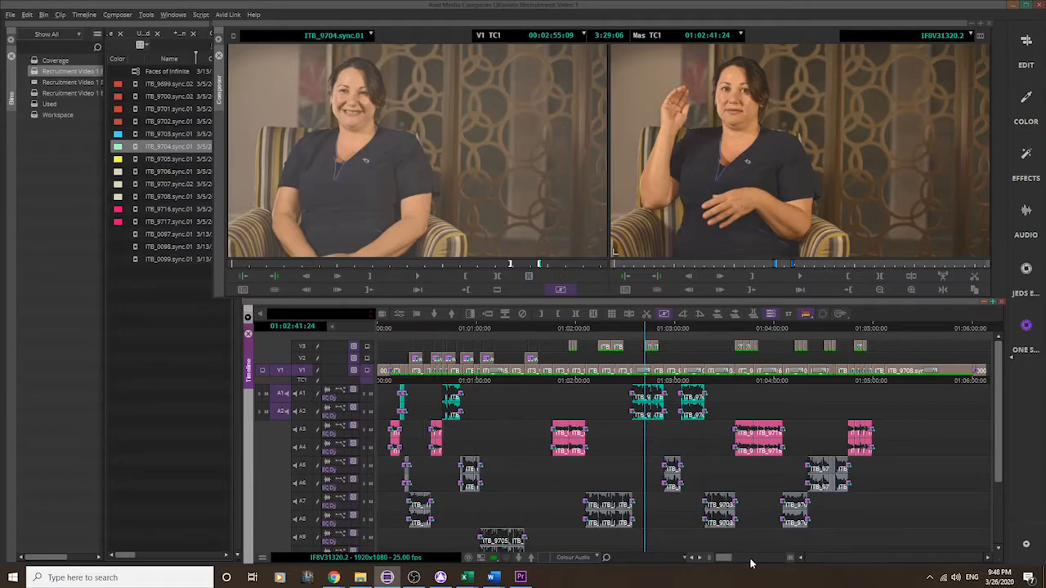
drag(723, 562, 748, 562)
drag(872, 562, 919, 562)
drag(753, 562, 724, 562)
Switch to Chrome, play part of the YouTube video Label Colors in Premiere Pro, close it and return to Media Composer.
mouse_move(333, 577)
click(437, 498)
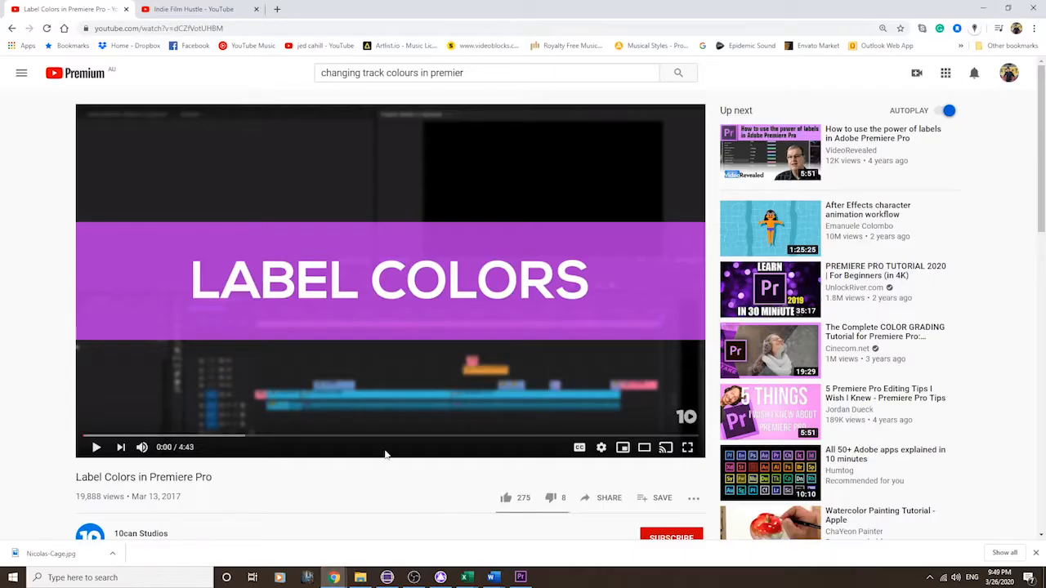
click(96, 448)
click(690, 436)
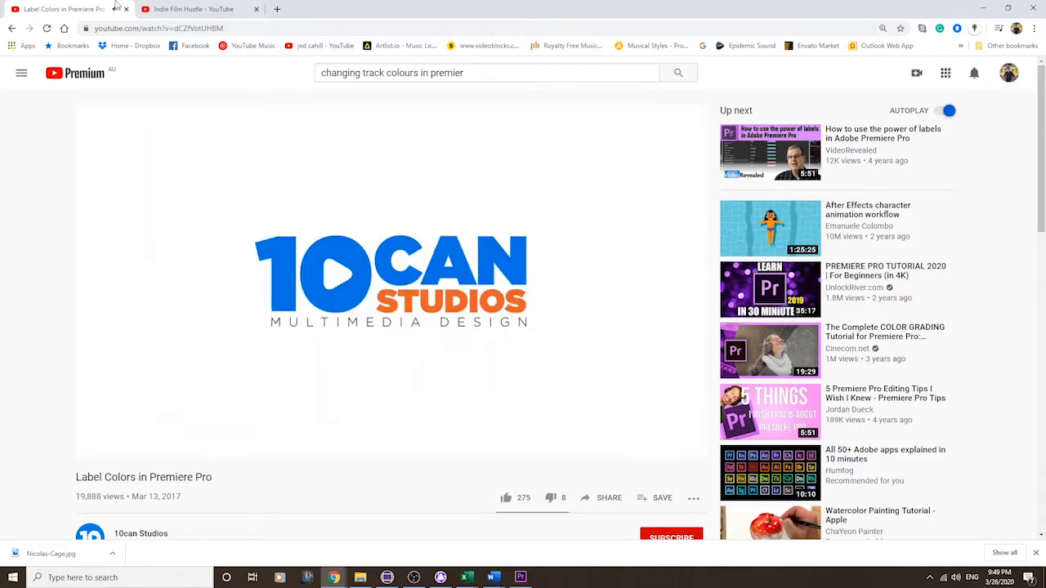
click(125, 9)
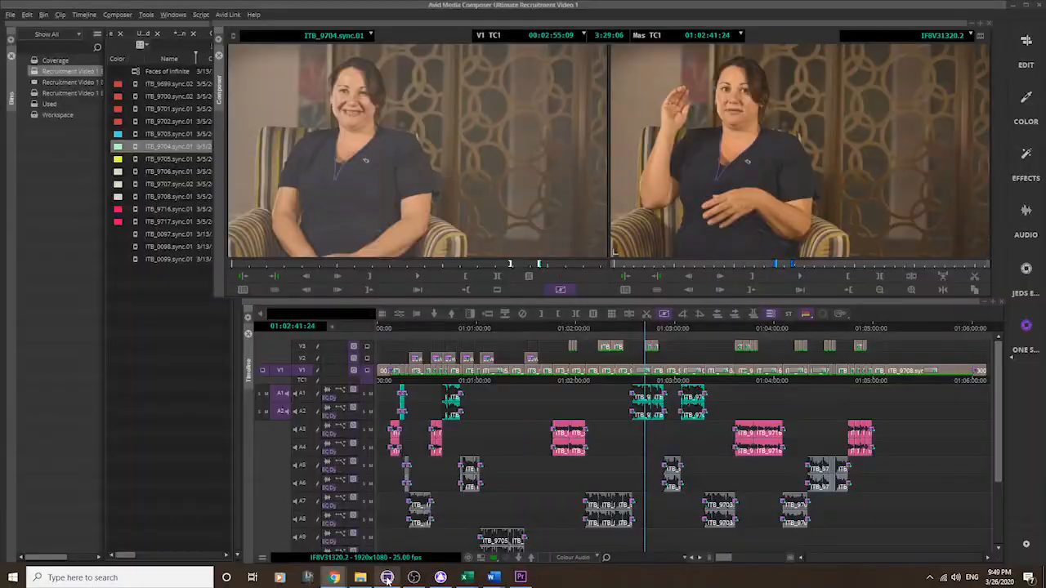
click(388, 577)
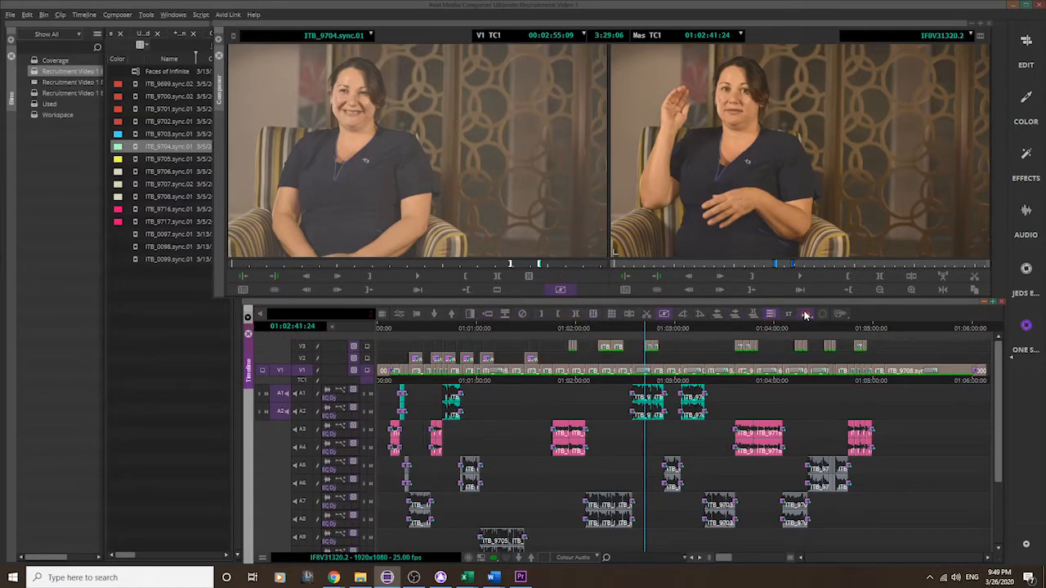
Check the audio meter options and view the V1 clip's colour correction parameters in an enlarged Effect Editor.
click(383, 315)
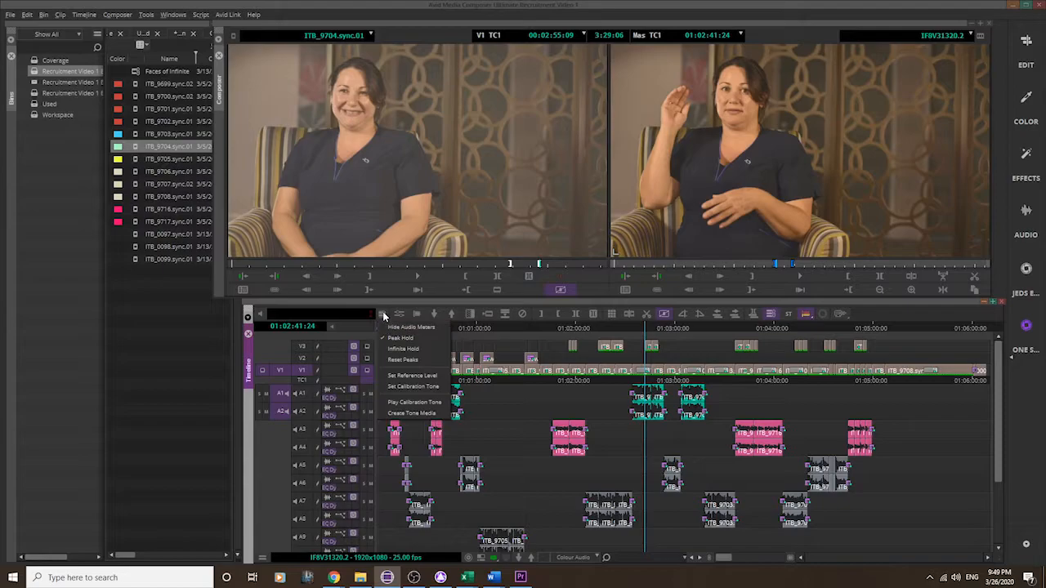
click(399, 316)
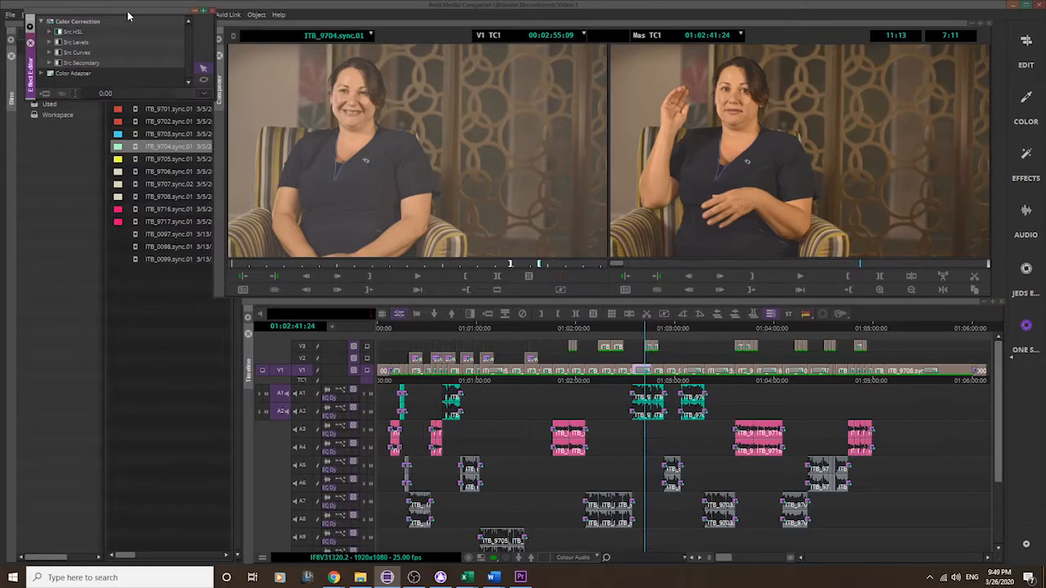
drag(125, 10, 170, 115)
drag(180, 217, 175, 390)
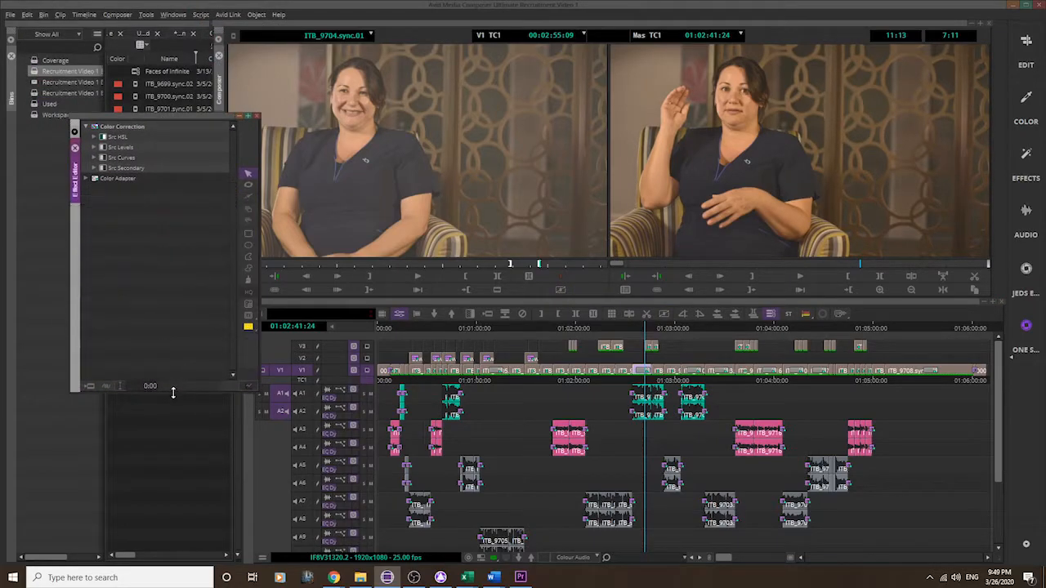
click(258, 117)
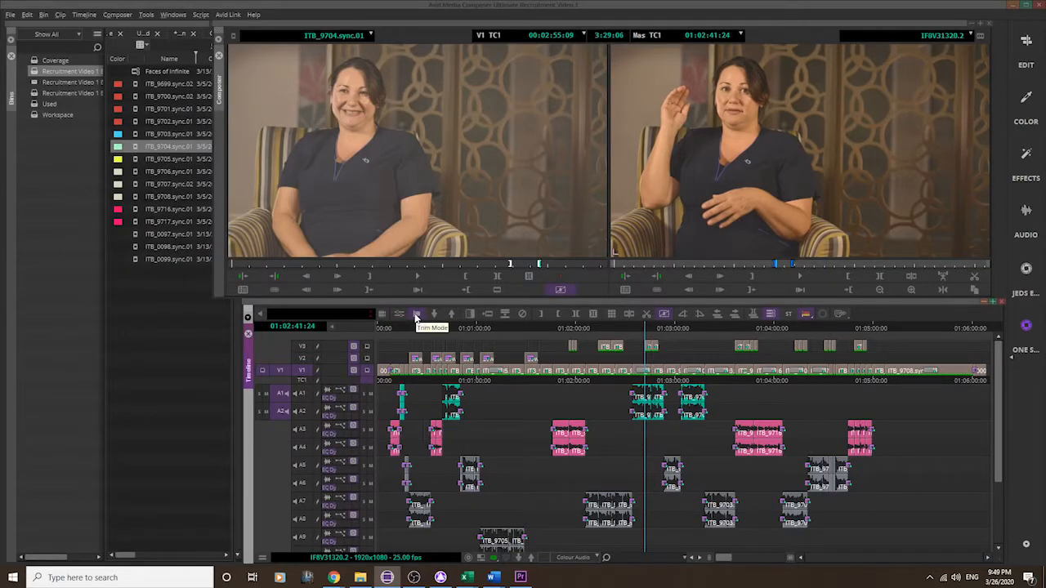
Enter Trim mode on the V1 cut between the two ITB_9704.sync.01 clips and roll it back 11 frames.
click(416, 315)
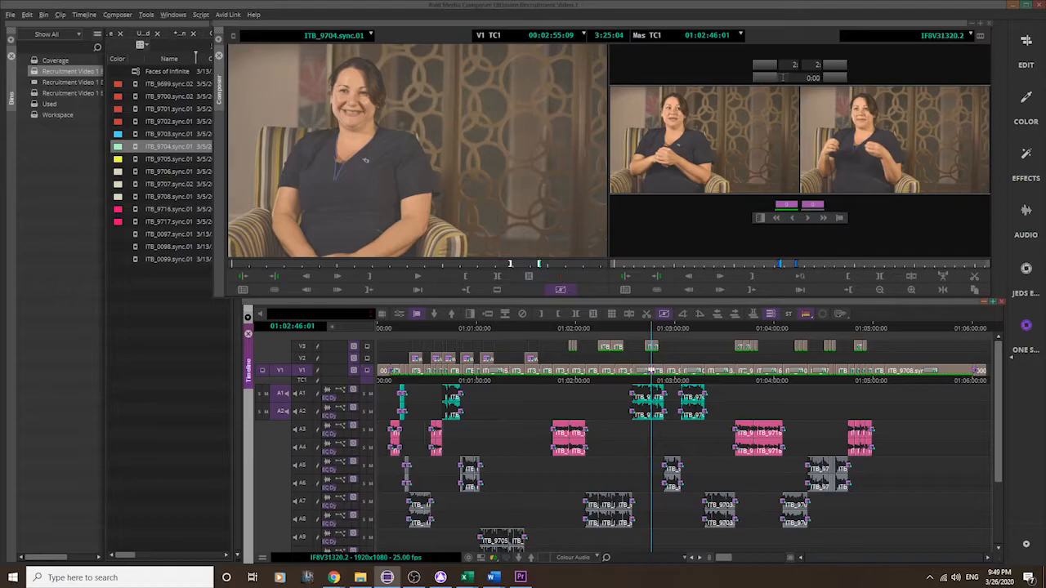
drag(650, 370, 650, 371)
drag(724, 558, 769, 559)
mouse_move(685, 370)
mouse_down()
mouse_move(660, 372)
mouse_move(705, 374)
mouse_move(679, 369)
mouse_up()
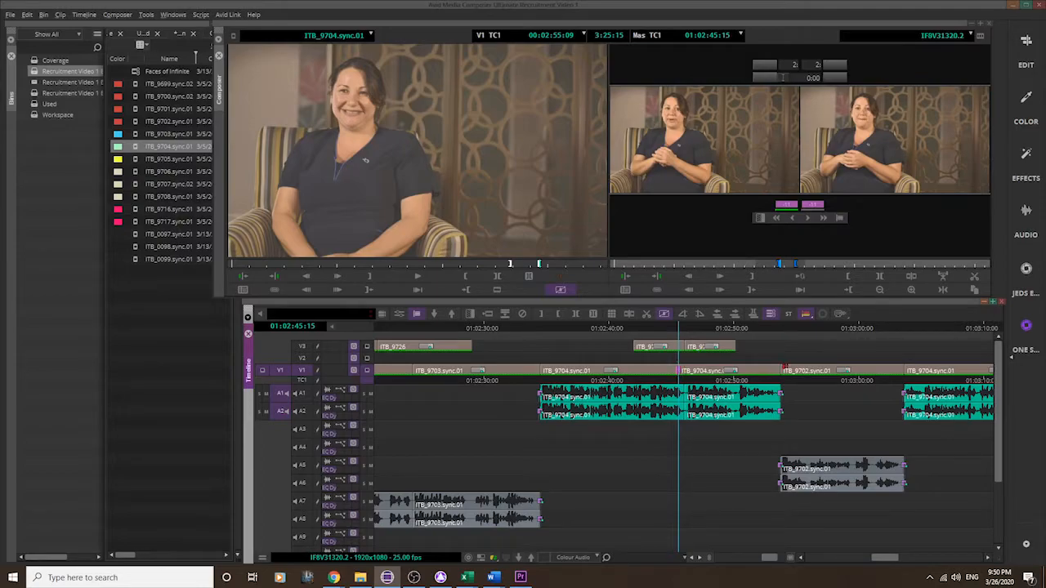
Roll the V1 cut between ITB_9704.sync.01 and ITB_9702.sync.01 forward 8 frames and return the playhead to 01:02:53:19.
drag(776, 329, 782, 327)
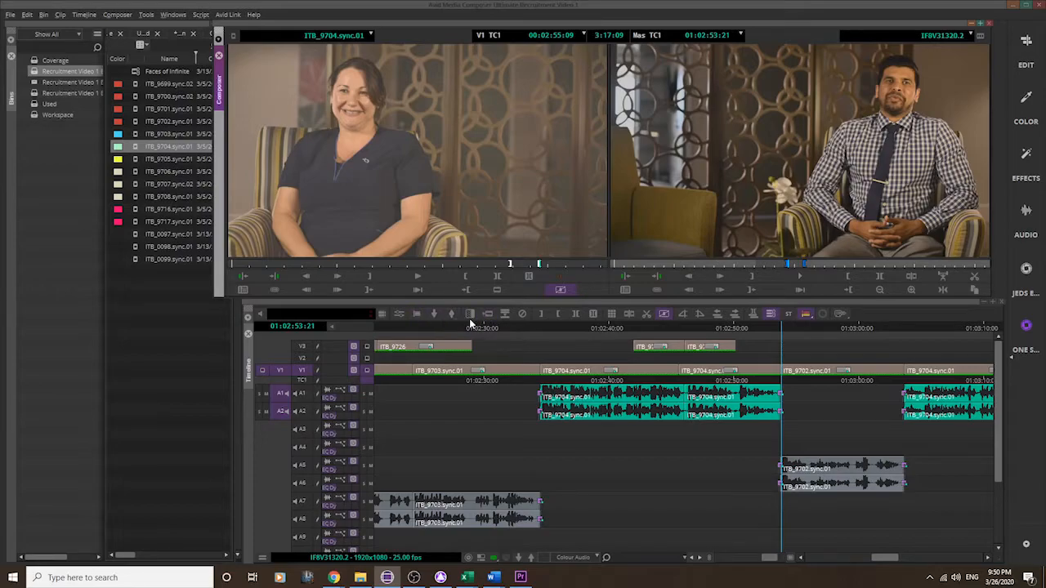
click(415, 314)
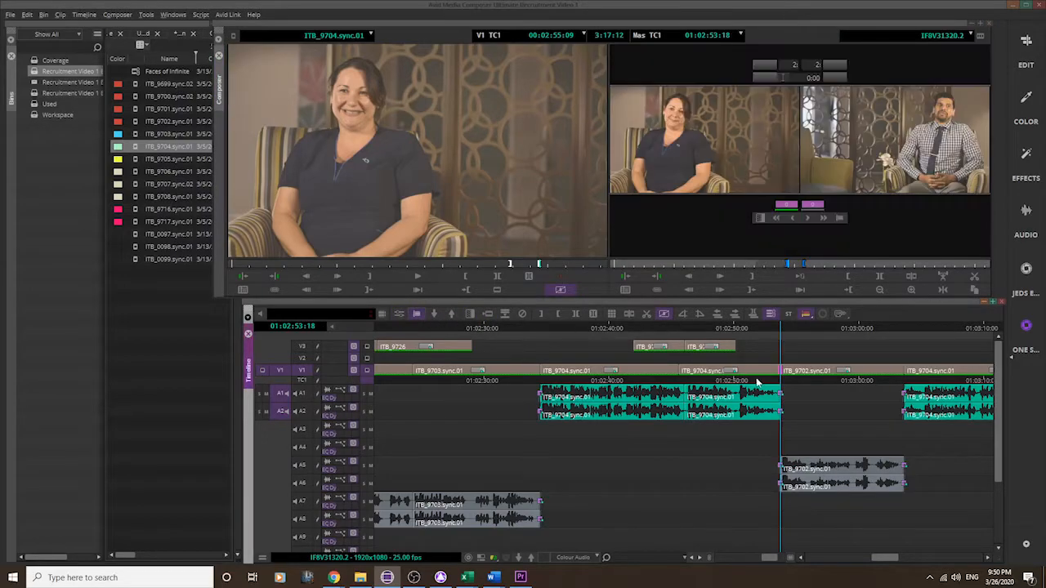
drag(779, 370, 781, 410)
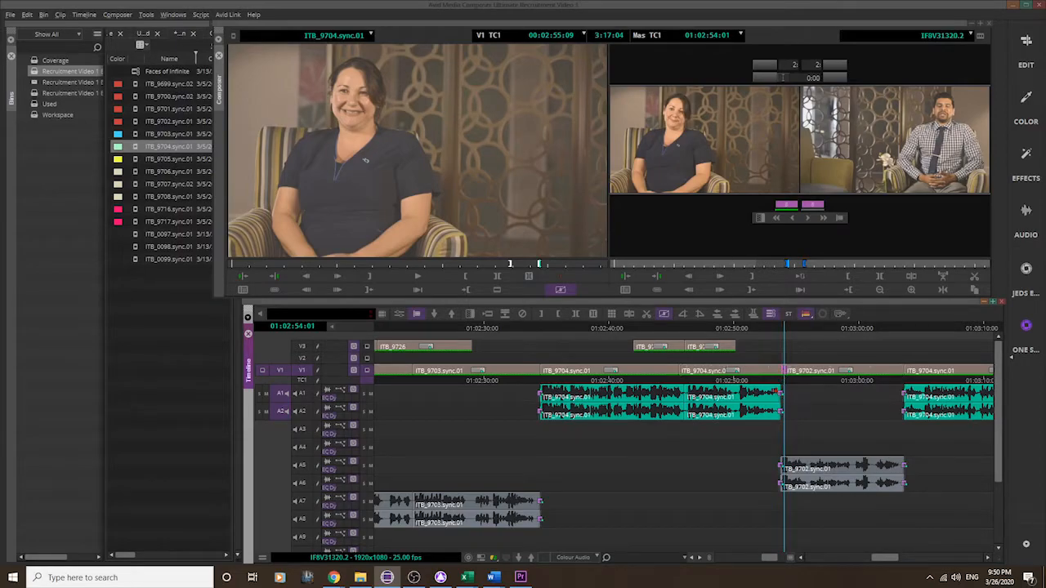
mouse_move(778, 325)
mouse_down()
mouse_move(775, 333)
mouse_move(798, 335)
mouse_move(785, 333)
mouse_up()
drag(788, 331, 780, 333)
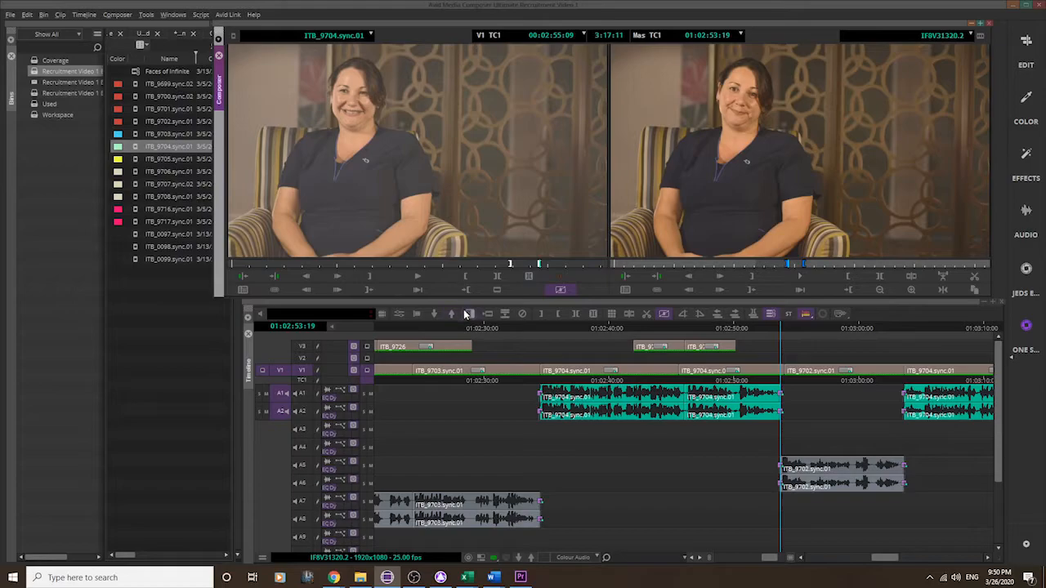
Start a Quick Transition for the V1 cut and examine its track, transition type and position options.
click(468, 314)
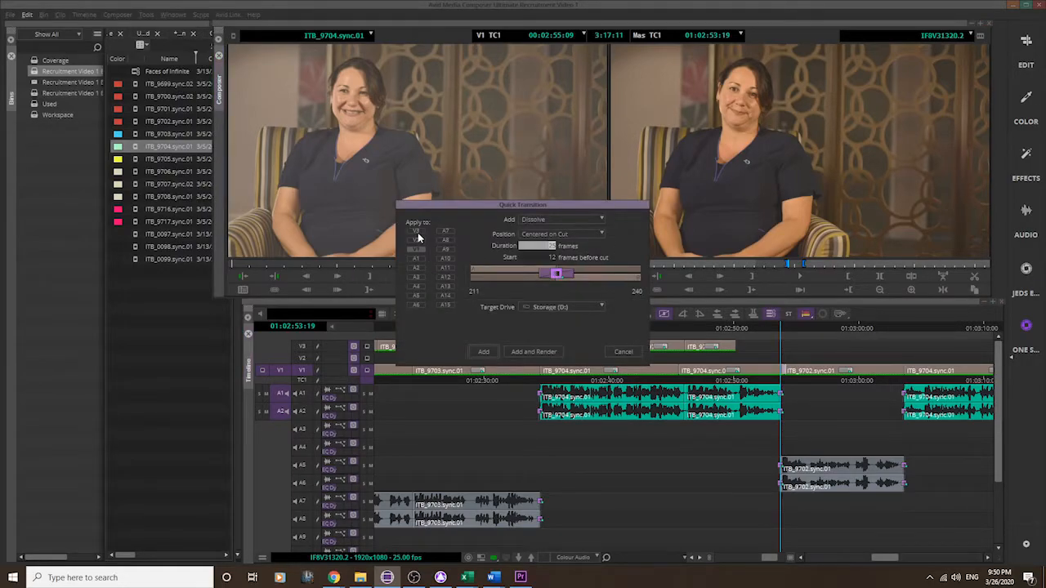
click(415, 258)
click(414, 277)
click(416, 277)
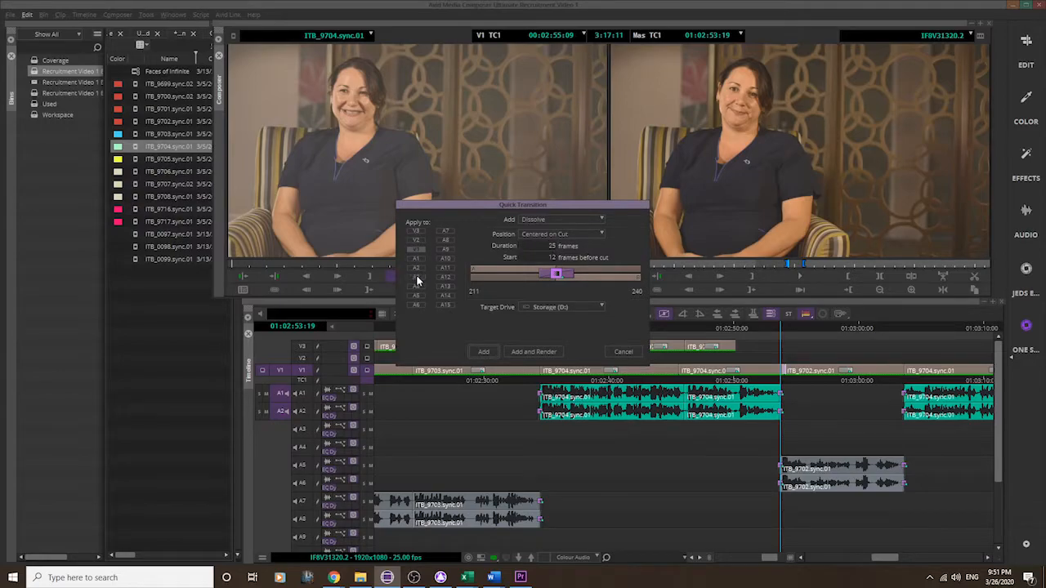
click(544, 221)
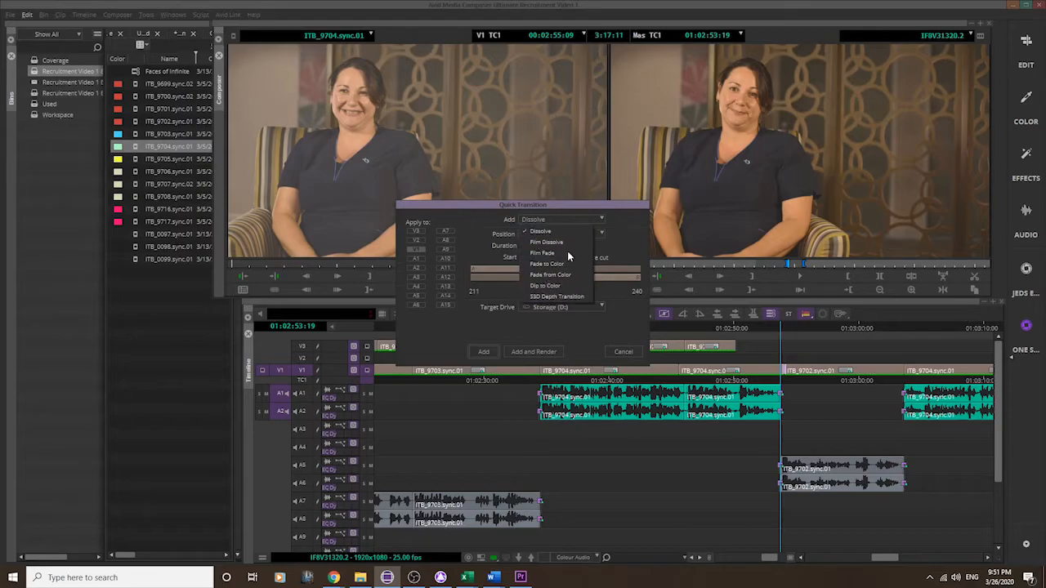
click(618, 243)
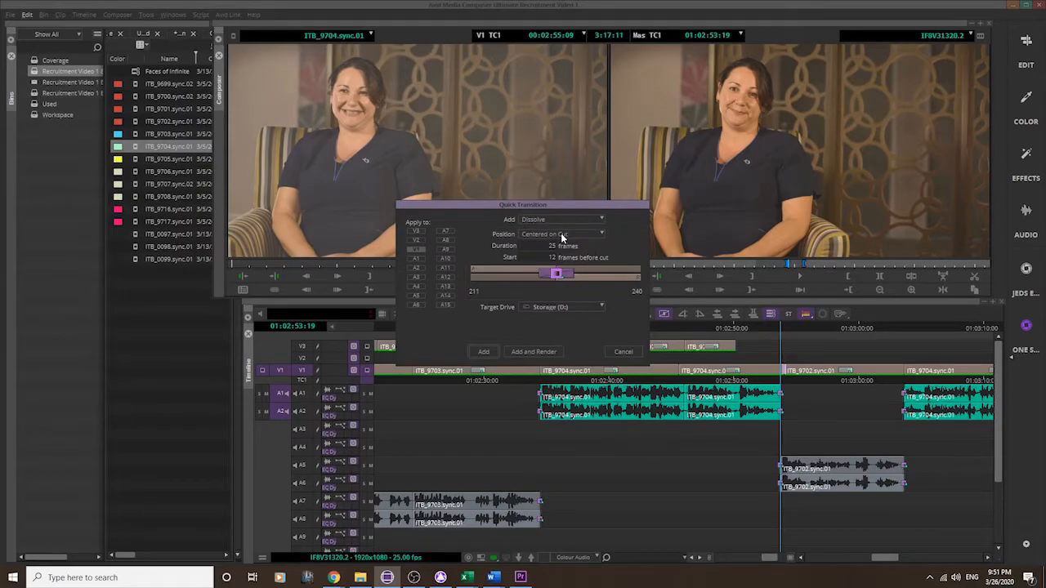
click(562, 236)
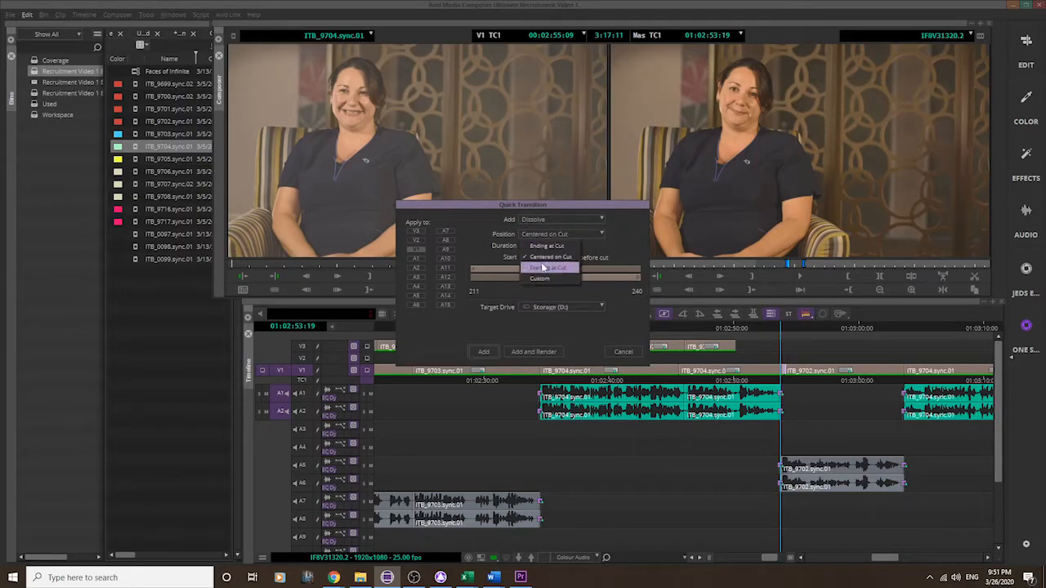
click(630, 242)
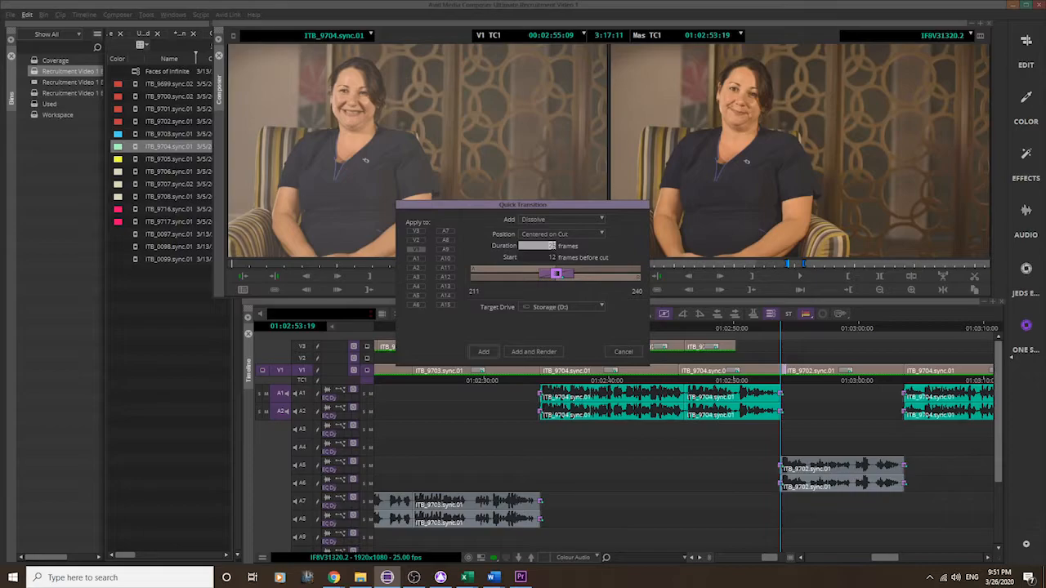
Try dissolve durations of 15, 50 and 18 frames and the alignment choices, ending centred at 9 frames before the cut.
text(15)
key(Tab)
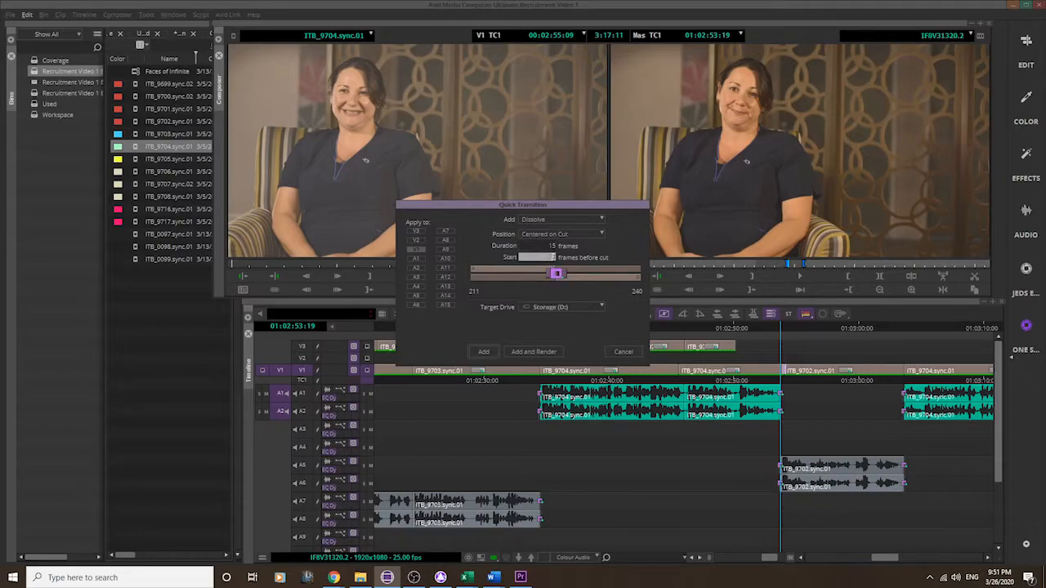
text(50)
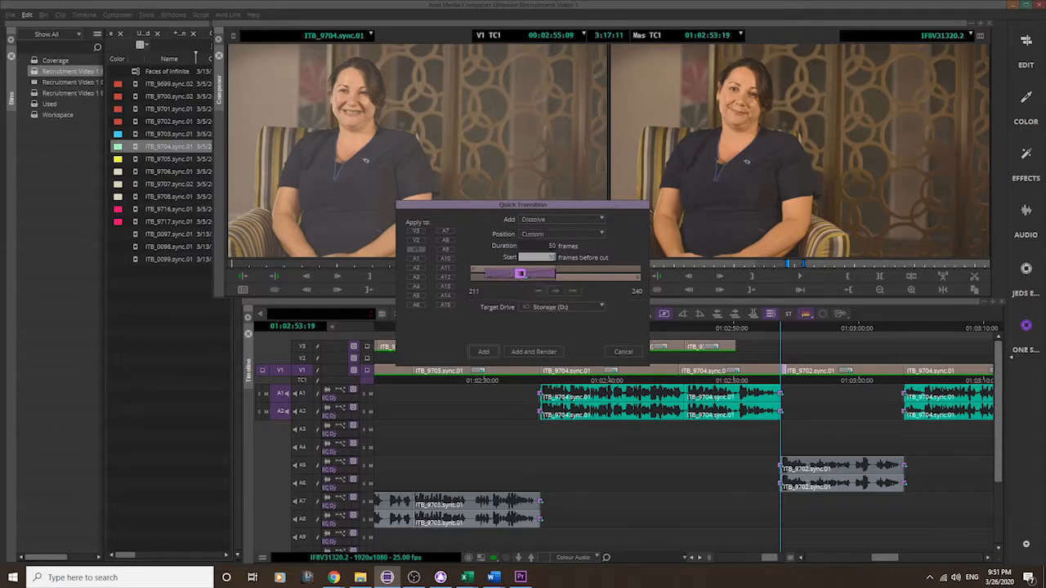
drag(521, 274, 563, 275)
click(537, 293)
click(572, 292)
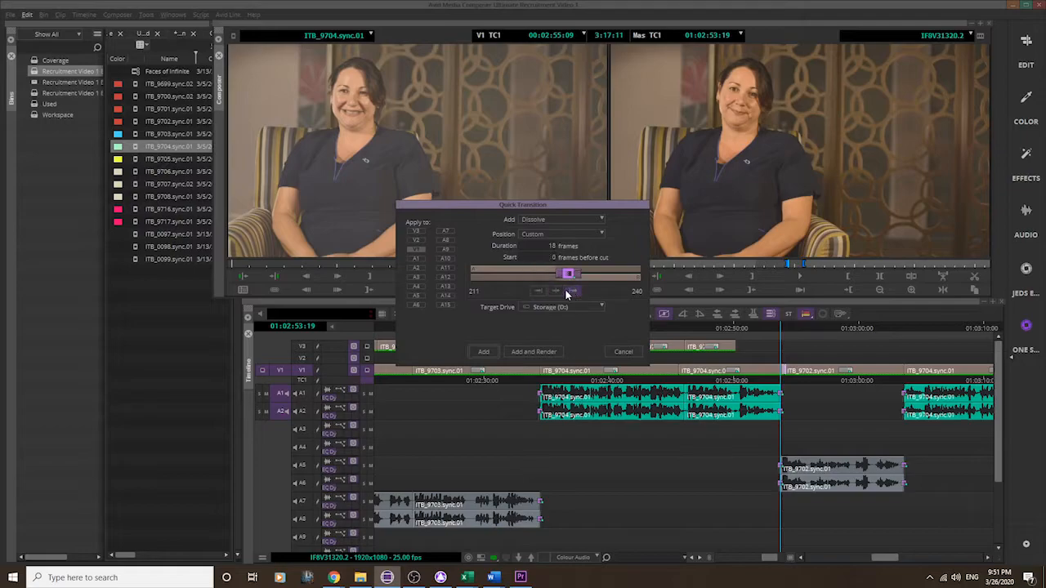
click(555, 292)
Try F 240220 (G:) as the transition's target drive and cancel the Quick Transition.
click(583, 308)
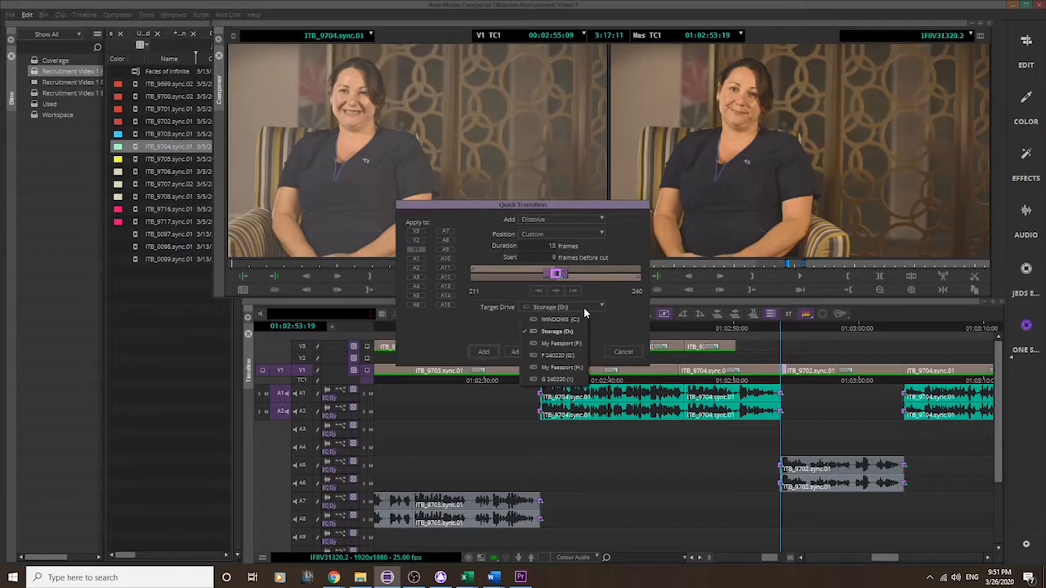
click(569, 356)
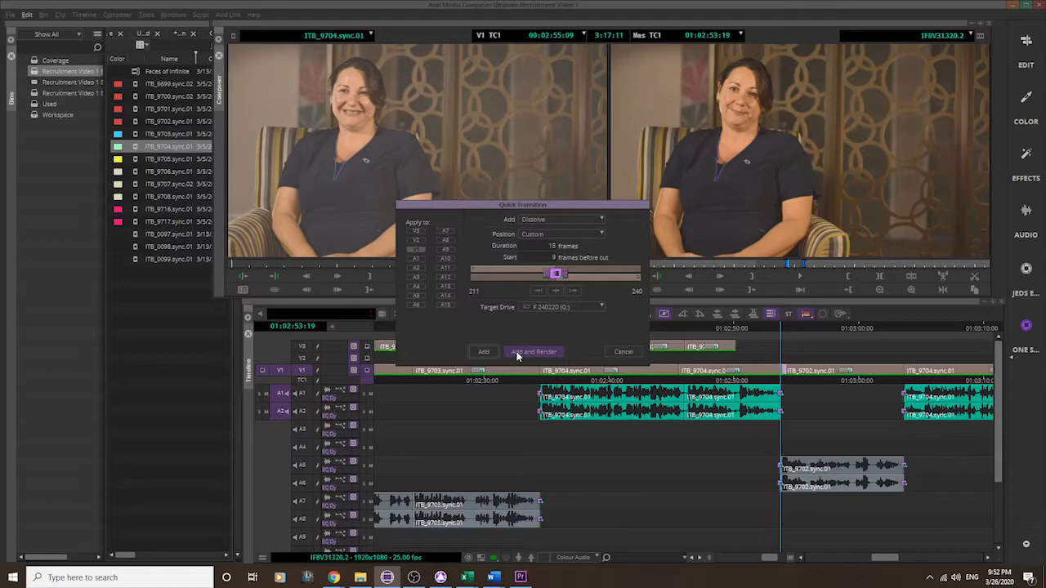
click(618, 350)
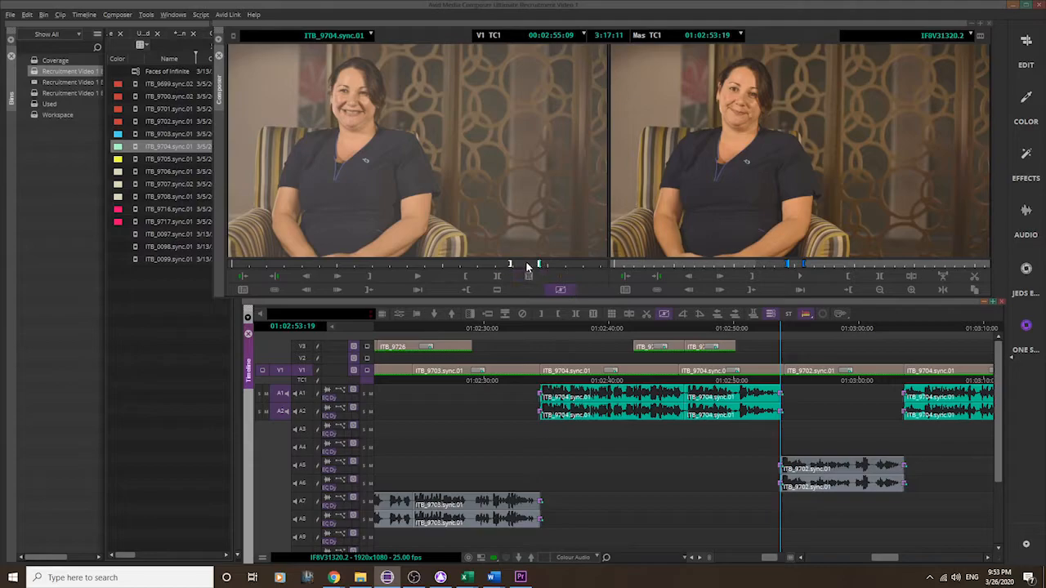
View the Tool Palette and close it, then split ITB_9702.sync.01 on V1 at 01:02:59:09 with Add Edit.
click(611, 316)
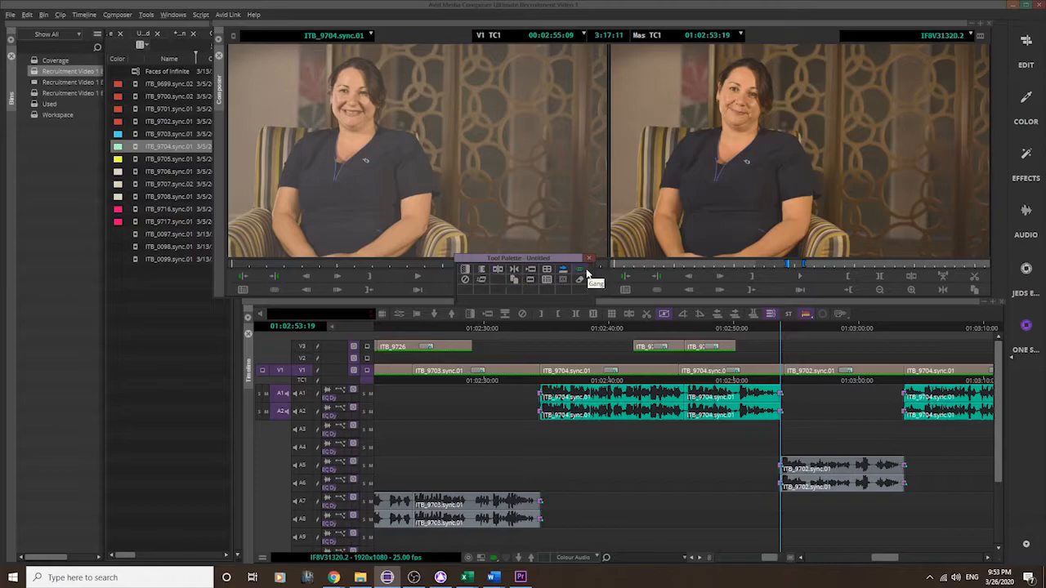
click(588, 258)
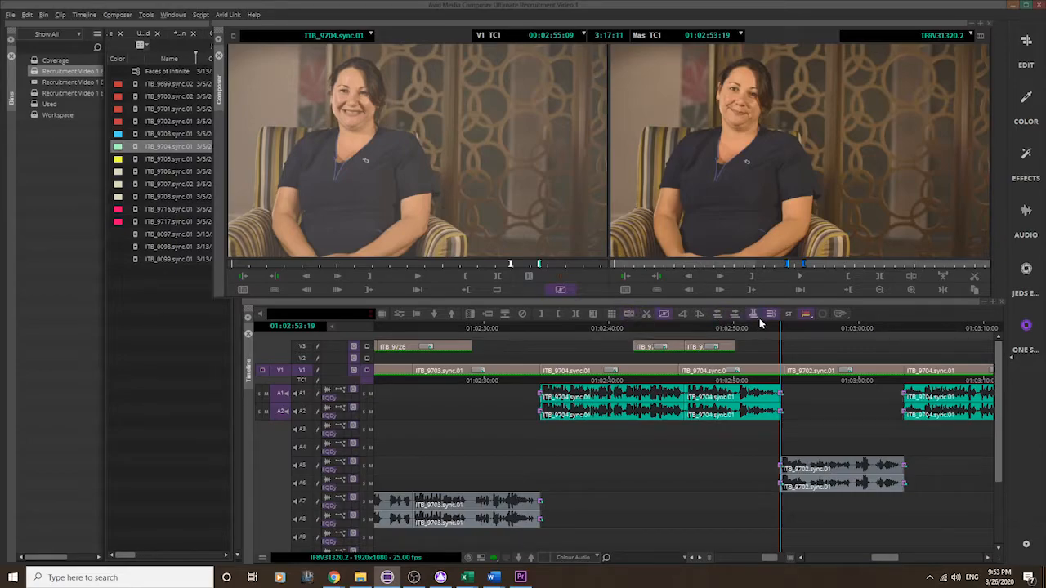
drag(801, 324, 851, 326)
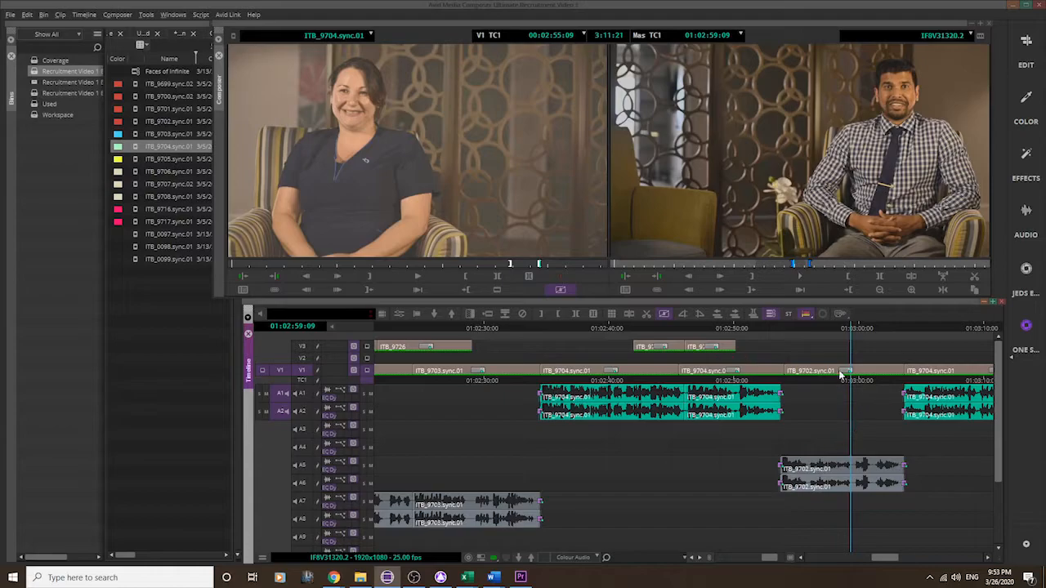
click(629, 316)
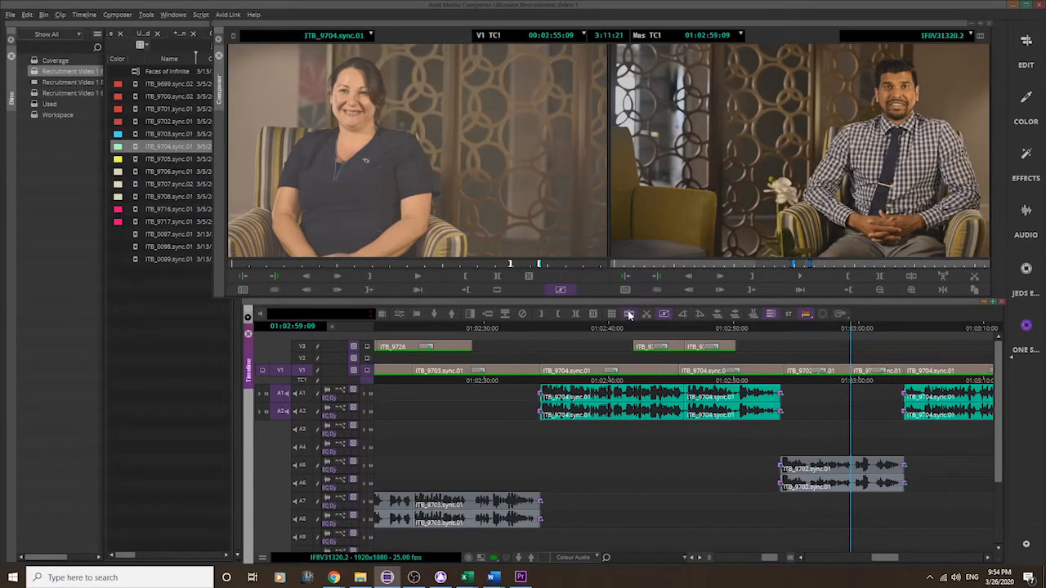
click(835, 332)
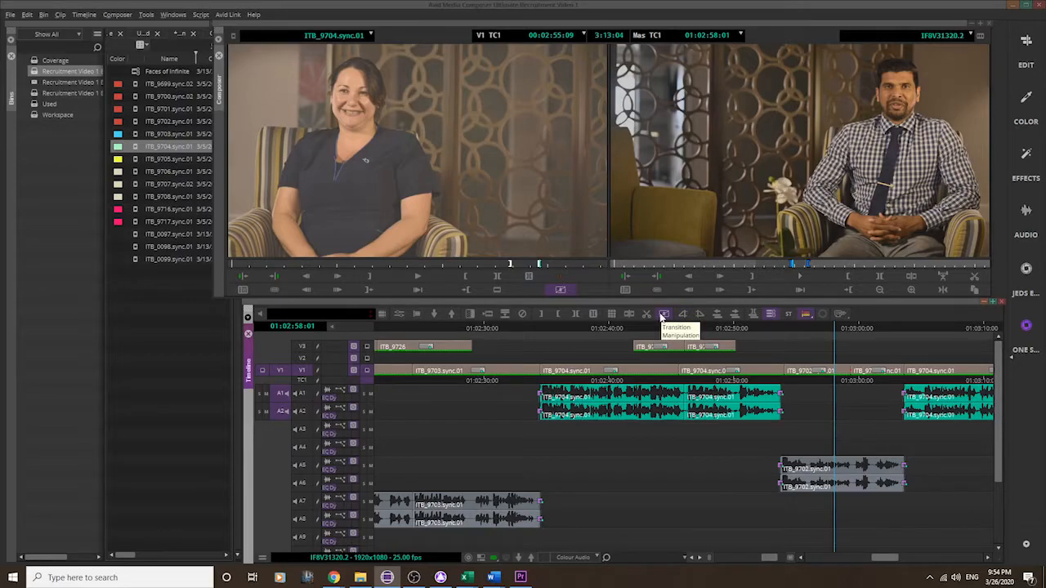
Try Transition Manipulation on the A1 and A2 audio transitions where ITB_9704.sync.01 ends, near 01:02:53:19.
click(663, 314)
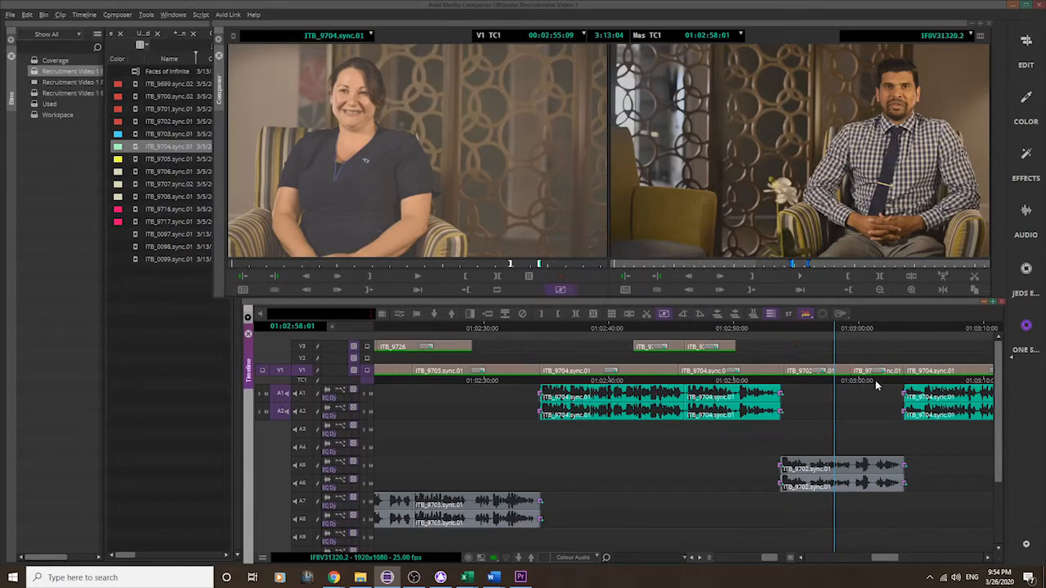
drag(771, 330, 781, 328)
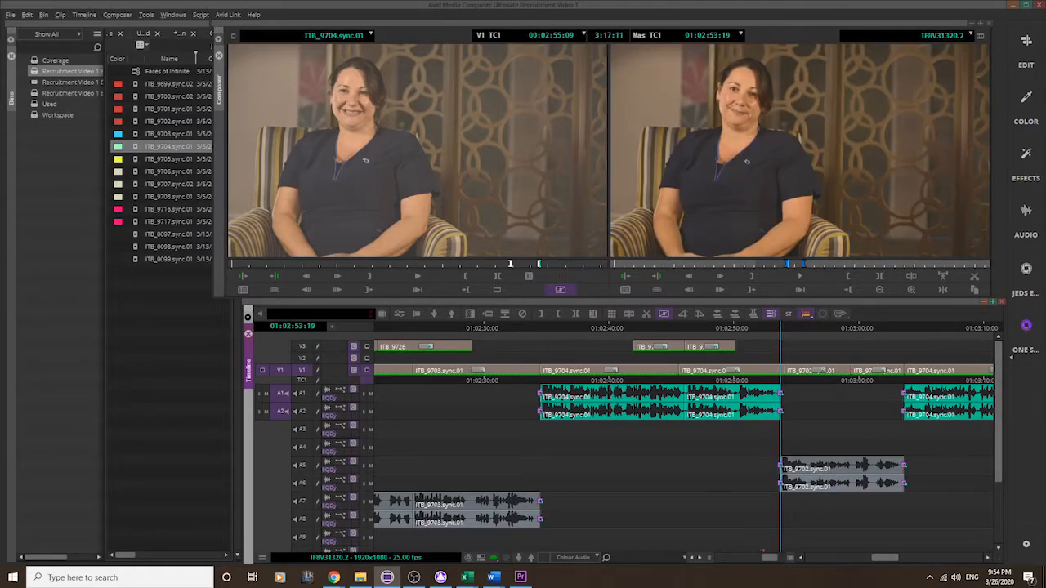
drag(770, 558, 777, 558)
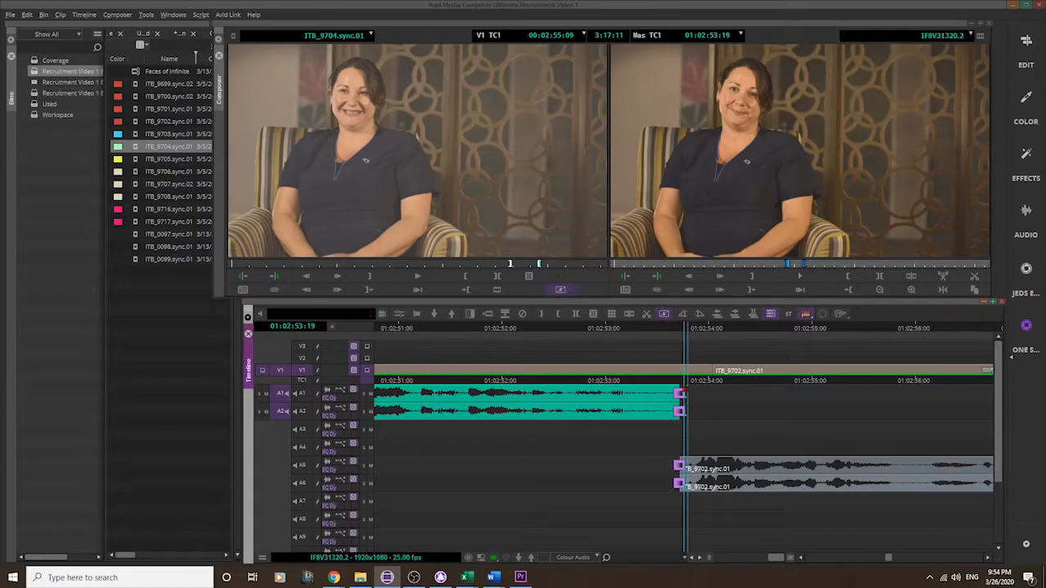
click(663, 313)
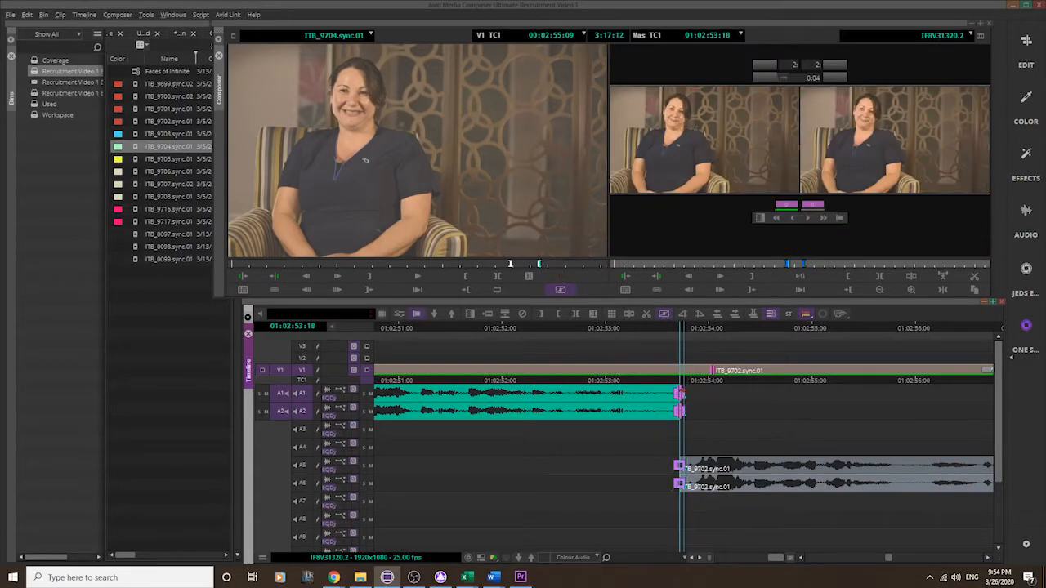
click(678, 392)
click(678, 393)
shift+click(669, 412)
shift+click(679, 411)
drag(766, 562, 734, 561)
Select the V1, A1 and A2 segments to the left of 01:02:55:04 and clear that selection.
drag(678, 328, 688, 359)
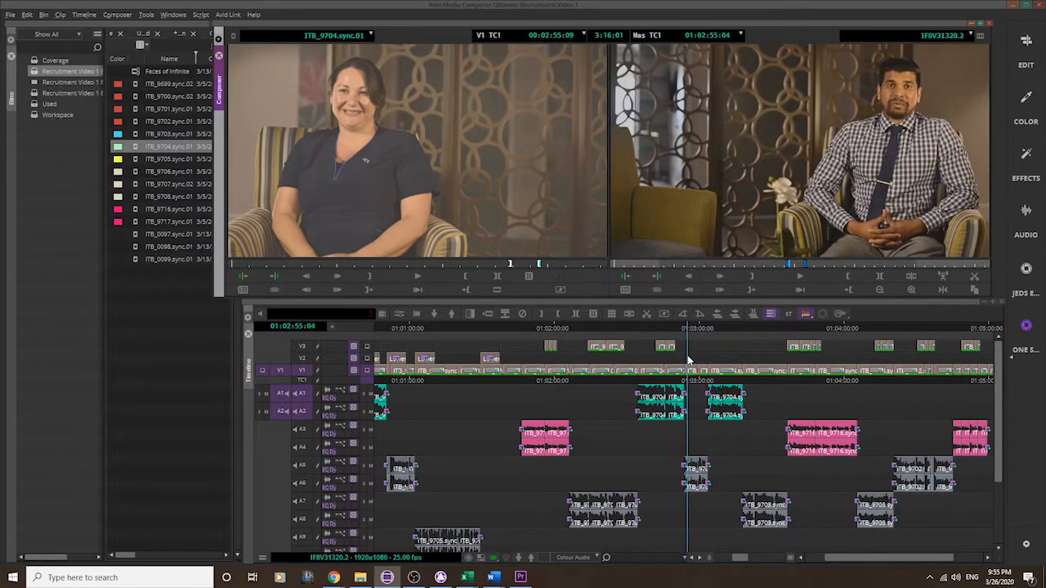
click(718, 316)
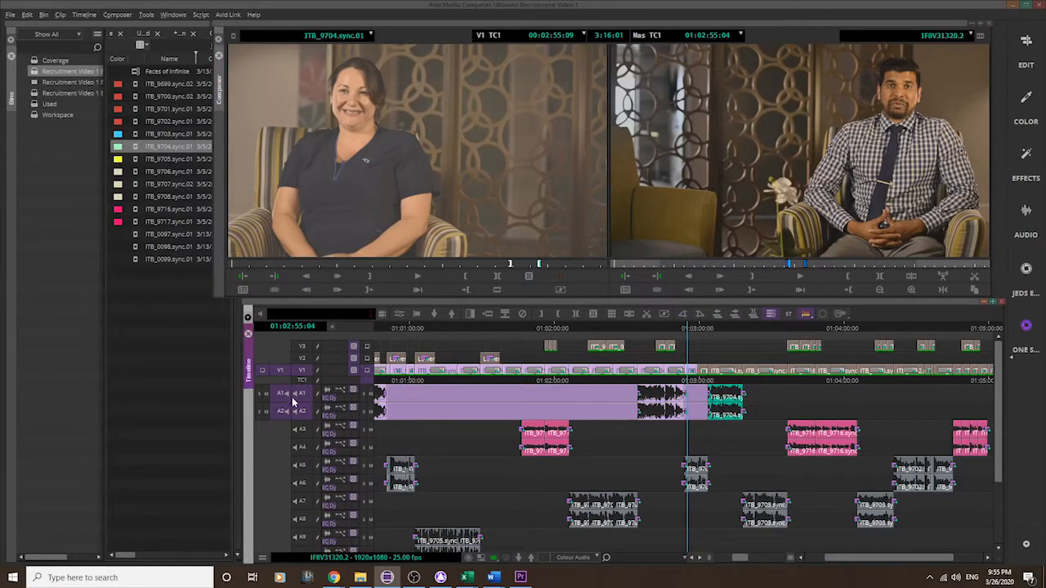
click(716, 327)
click(720, 427)
click(758, 401)
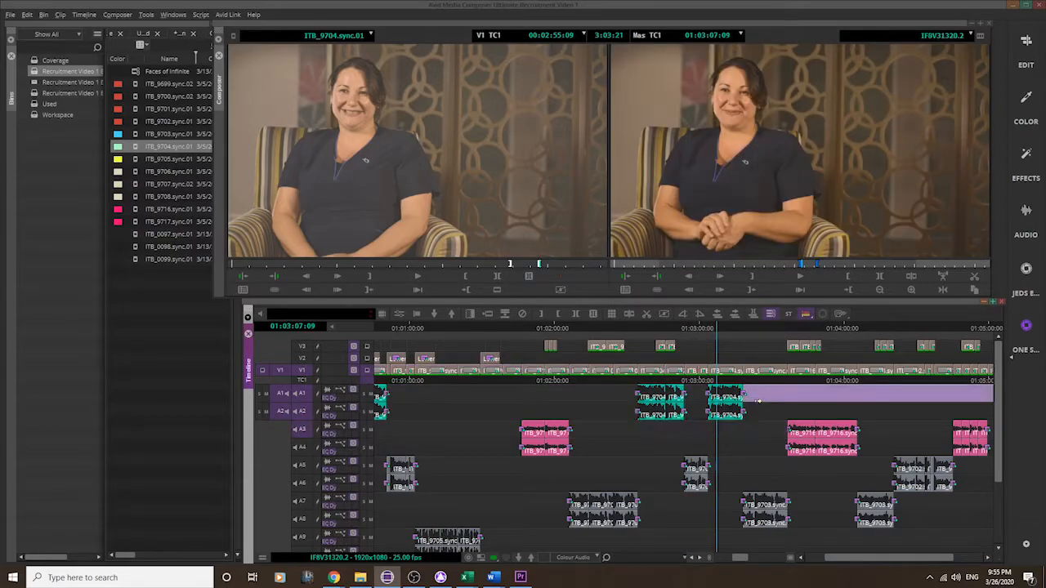
click(854, 346)
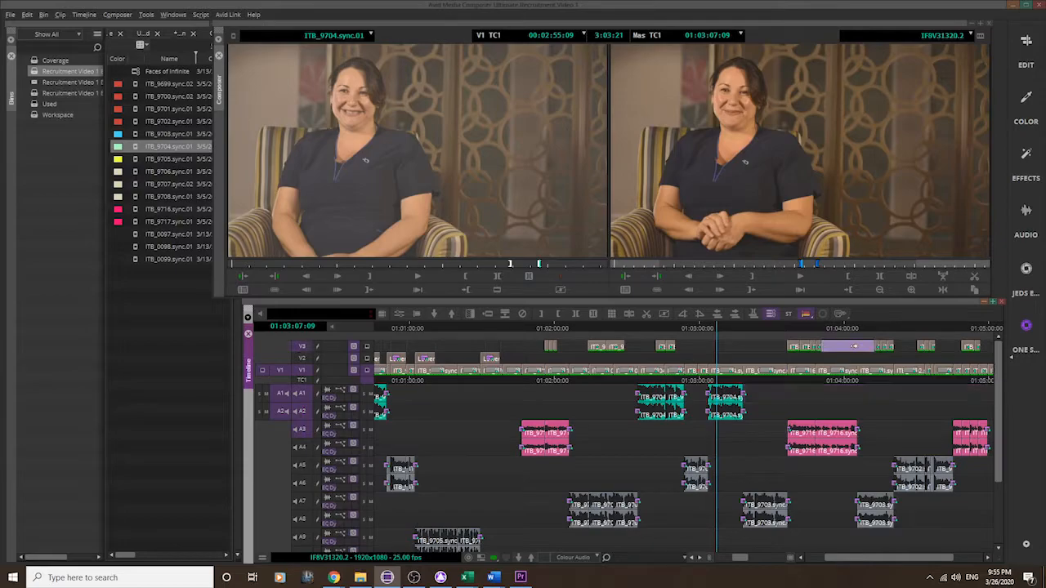
Enable the remaining video and audio tracks, select all segments to the left of 01:03:05:02, and deselect them.
click(710, 328)
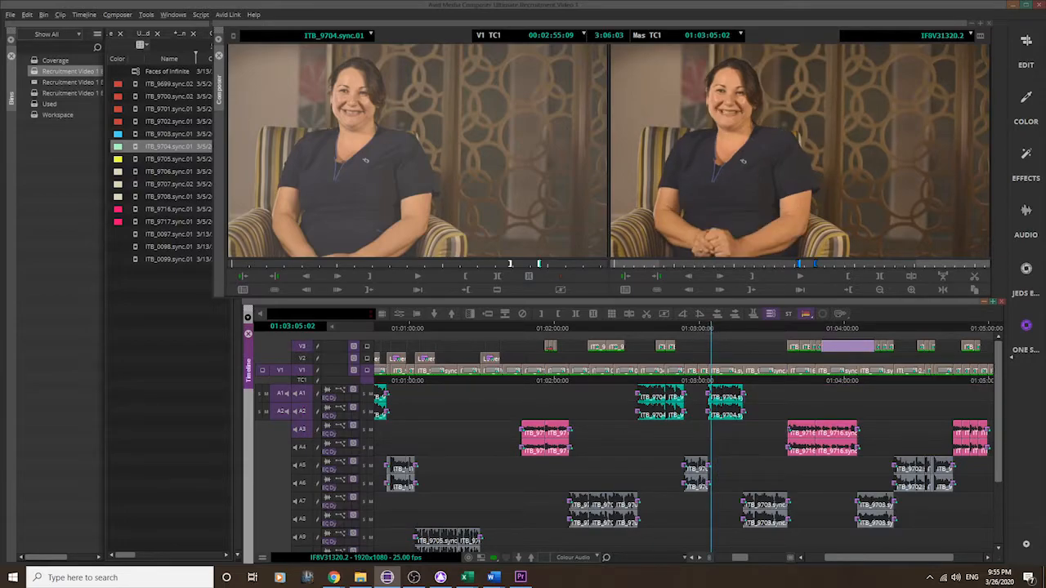
drag(304, 359, 300, 560)
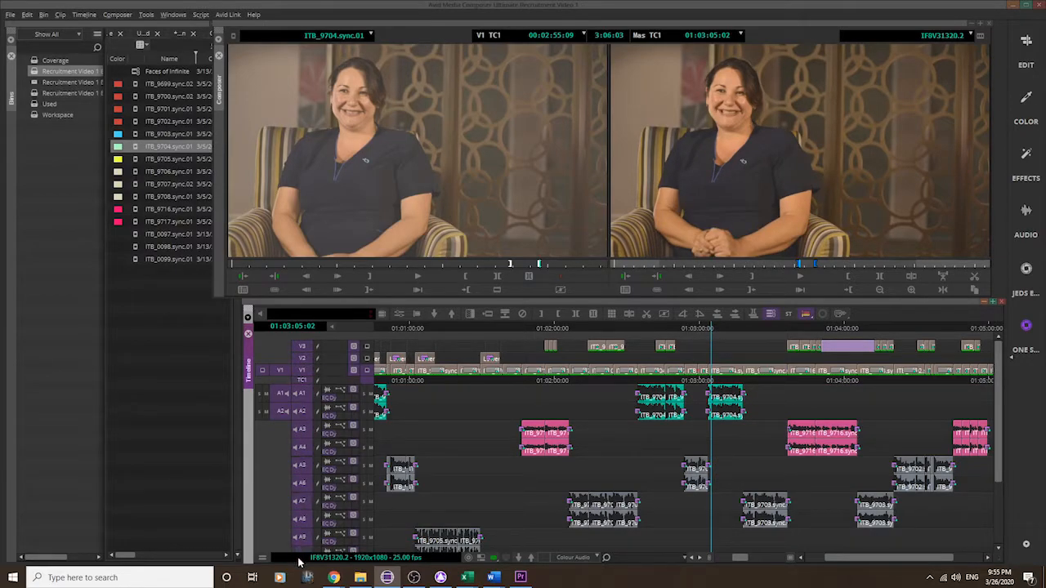
scroll(340, 500, down, 3)
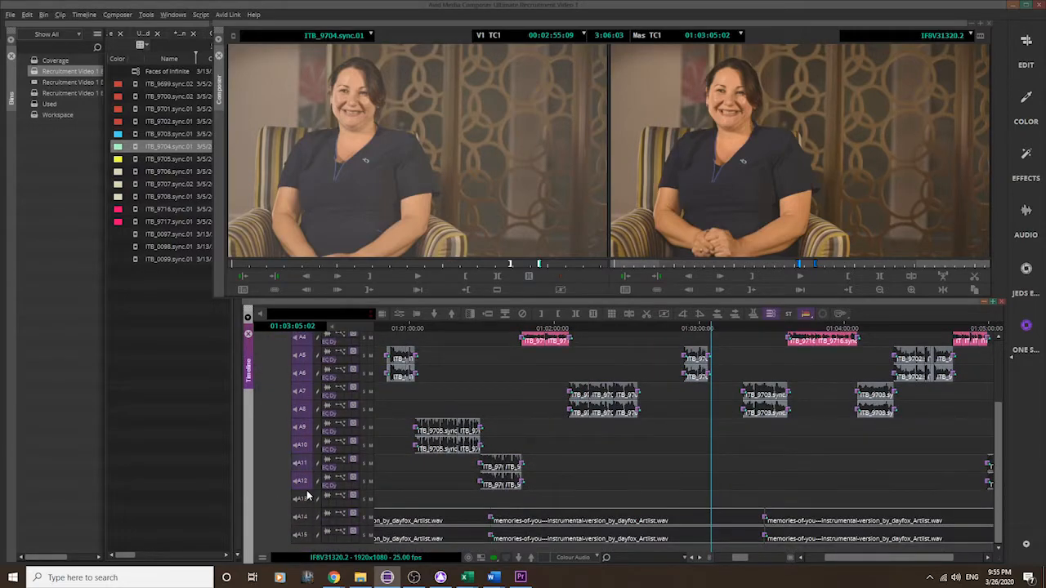
scroll(439, 504, up, 3)
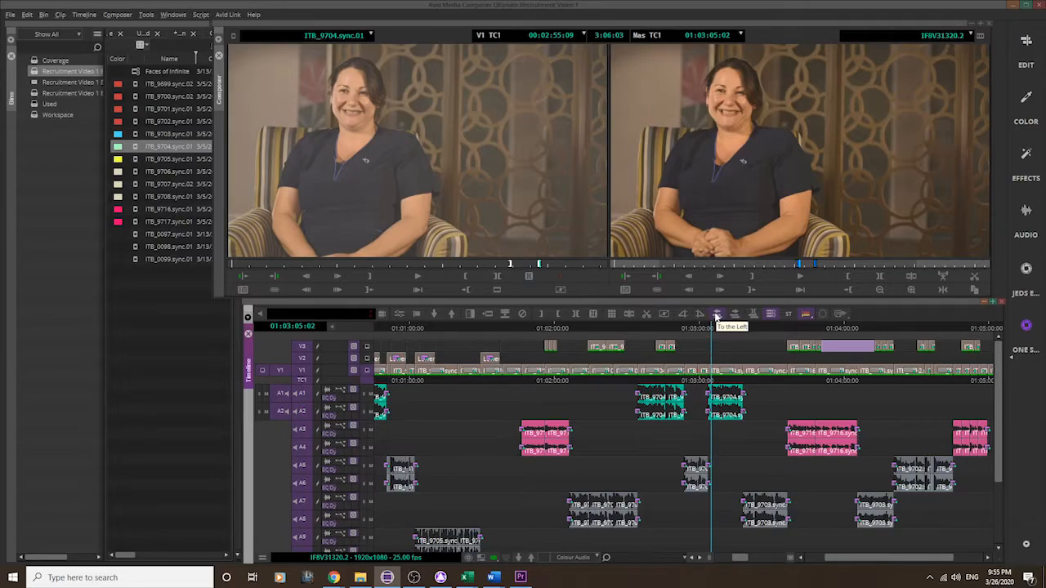
click(716, 317)
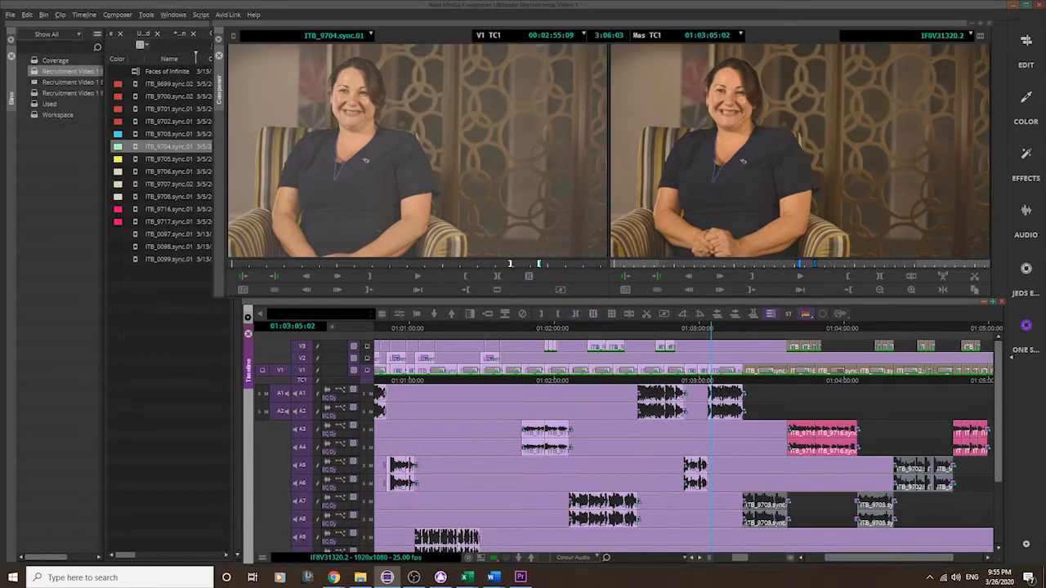
click(838, 347)
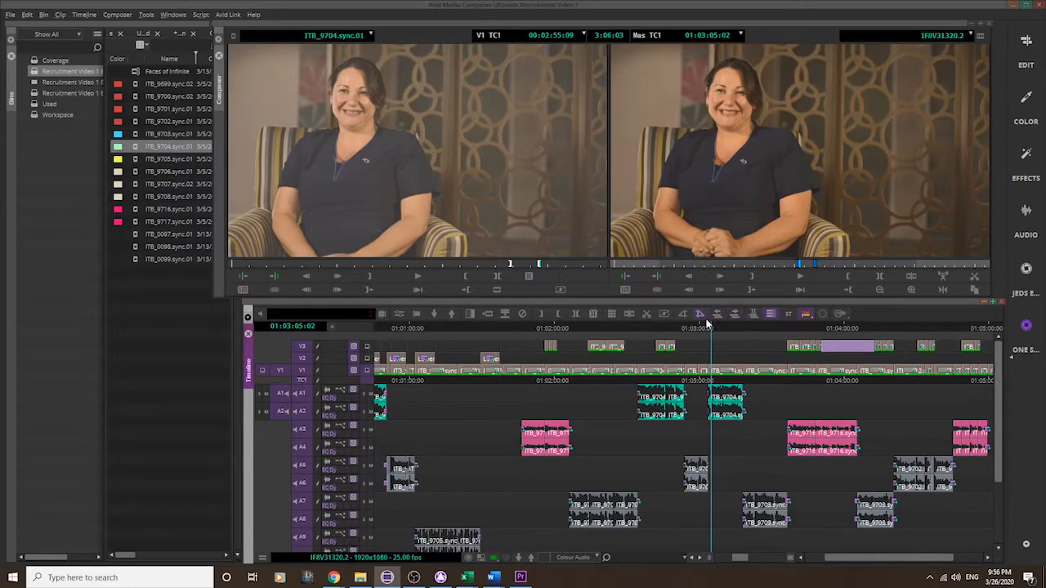
Add an edit across all enabled video and audio tracks at 01:03:03:16.
drag(708, 327, 710, 330)
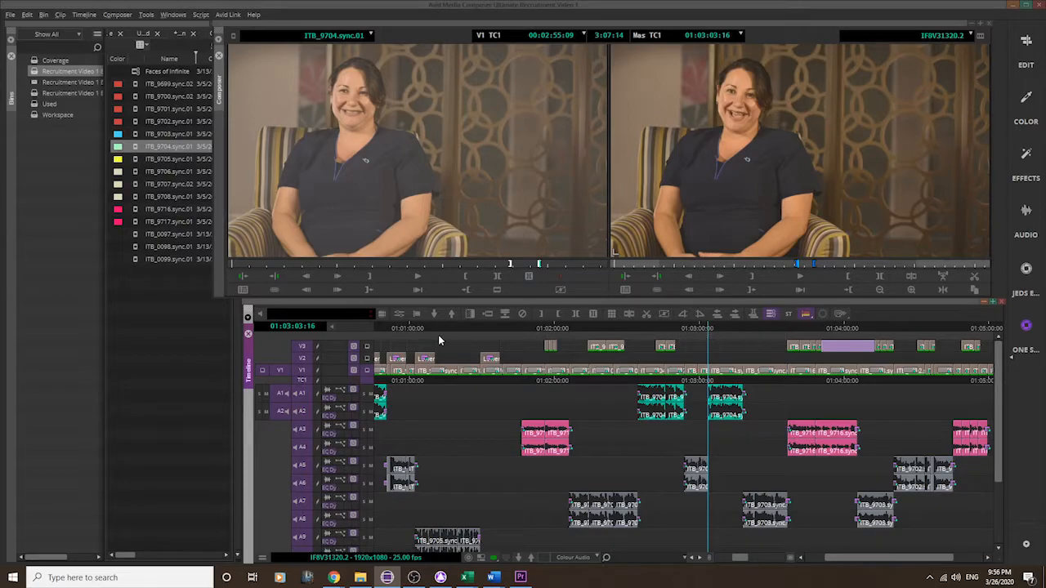
scroll(285, 376, down, 5)
scroll(285, 372, up, 3)
scroll(285, 372, down, 3)
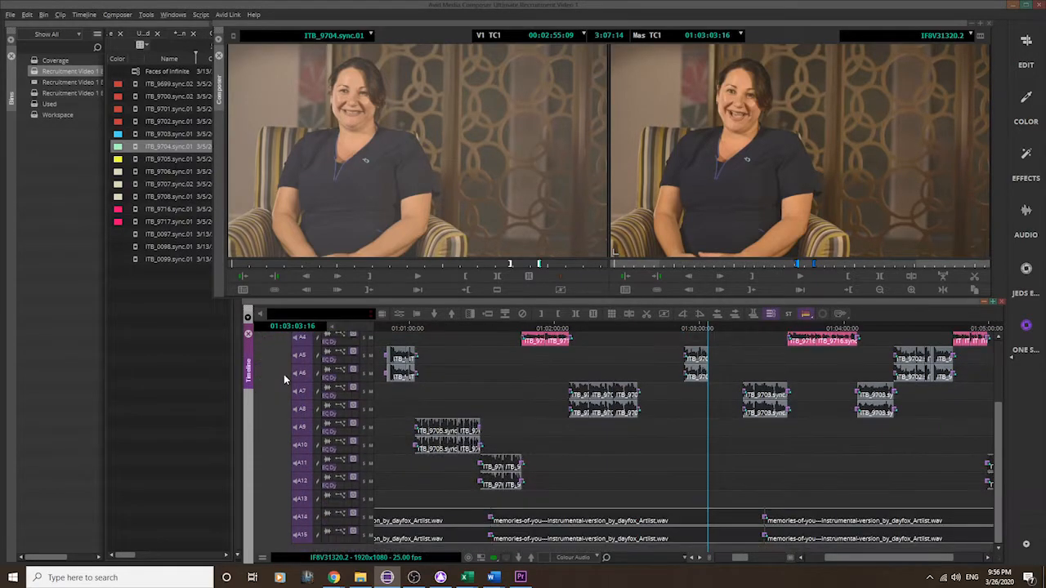
scroll(400, 489, up, 5)
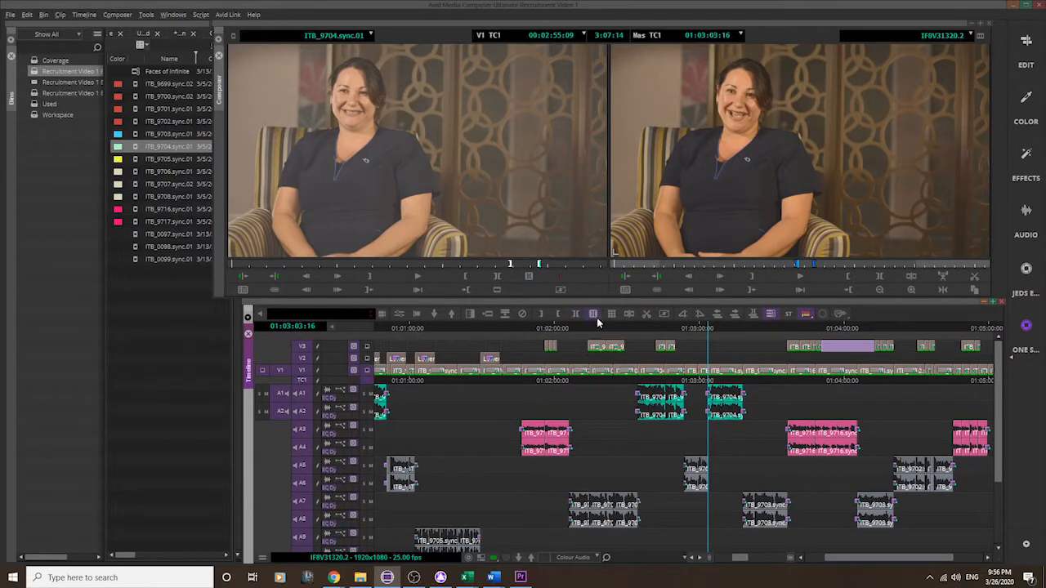
click(630, 317)
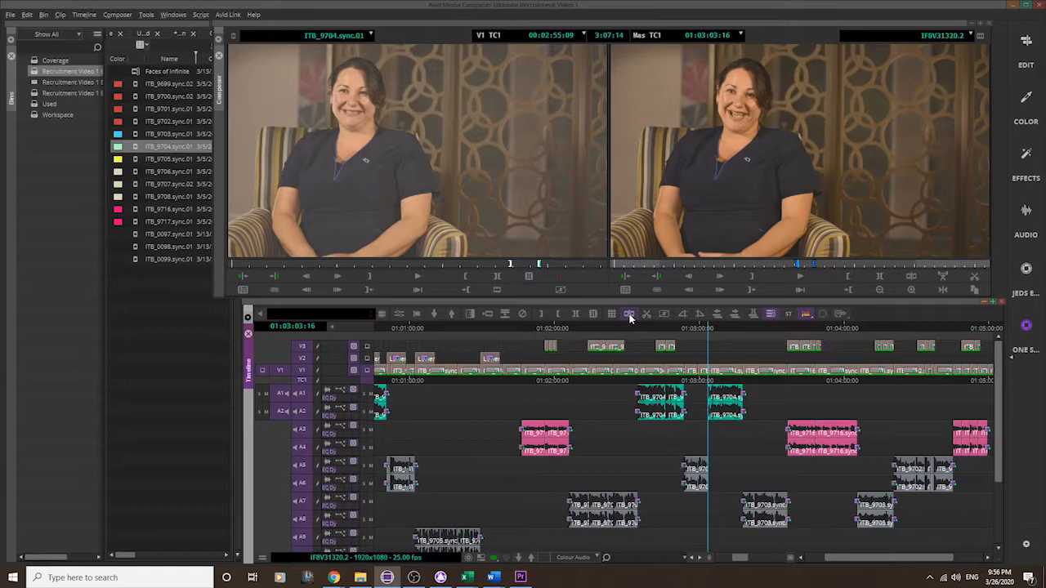
Try moving all segments to the left of 01:03:01:23 later in the sequence, and undo the move.
click(688, 327)
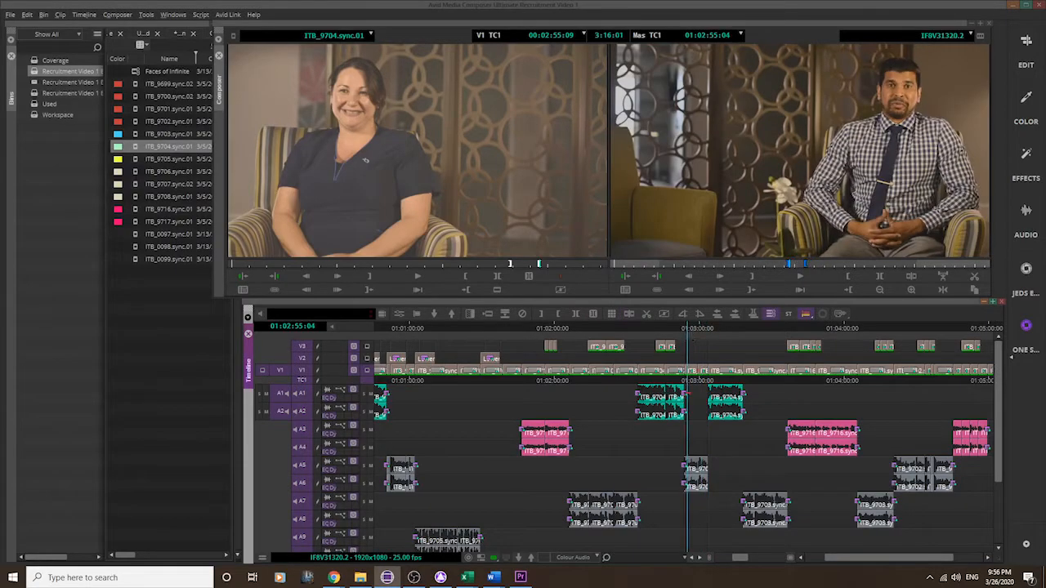
scroll(683, 461, down, 5)
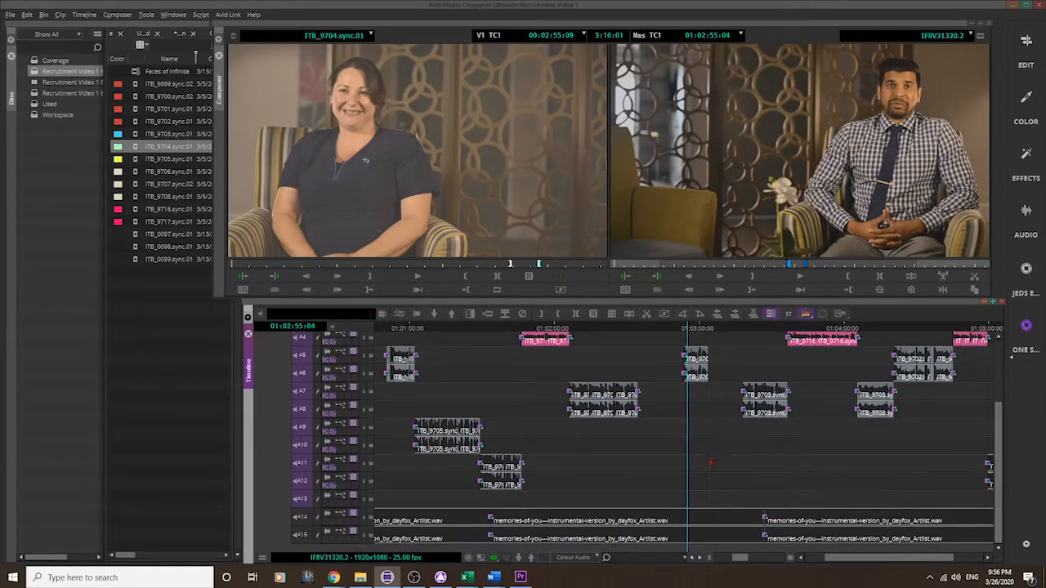
scroll(709, 454, up, 5)
drag(697, 331, 704, 328)
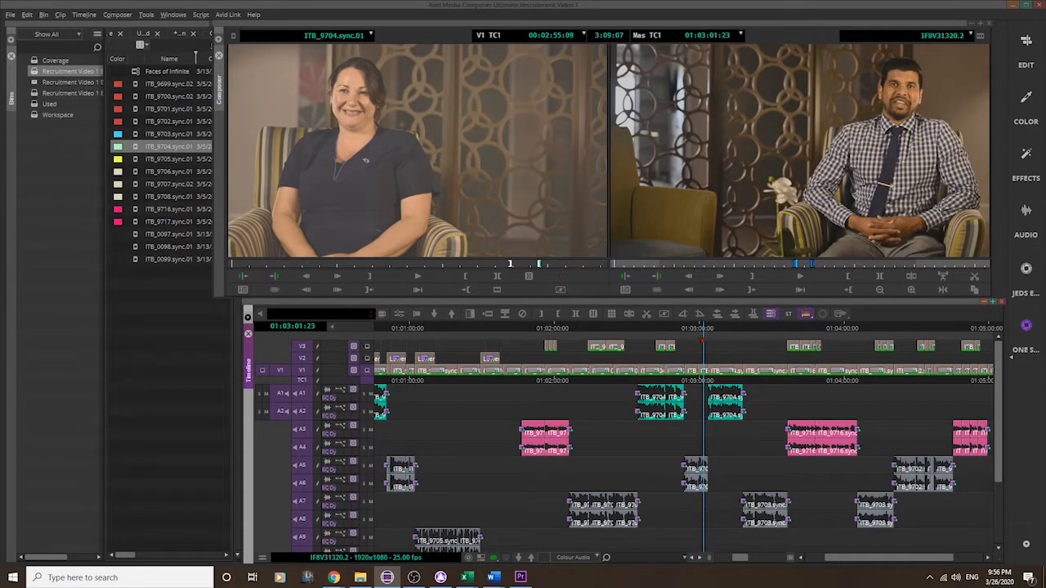
click(717, 317)
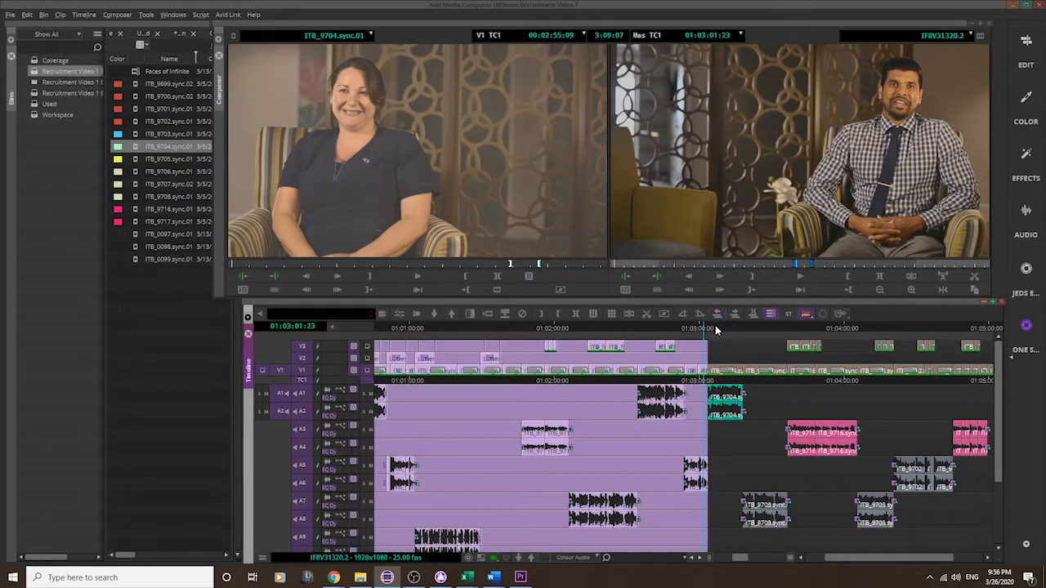
scroll(669, 417, down, 3)
scroll(669, 415, up, 3)
scroll(666, 411, down, 3)
scroll(666, 412, up, 3)
drag(679, 344, 699, 344)
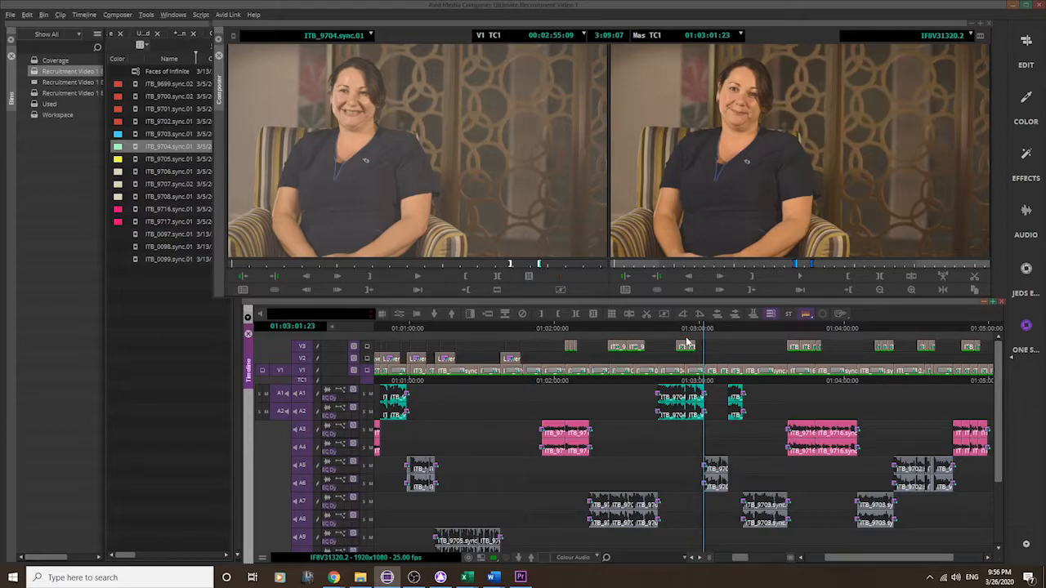
key(ctrl+z)
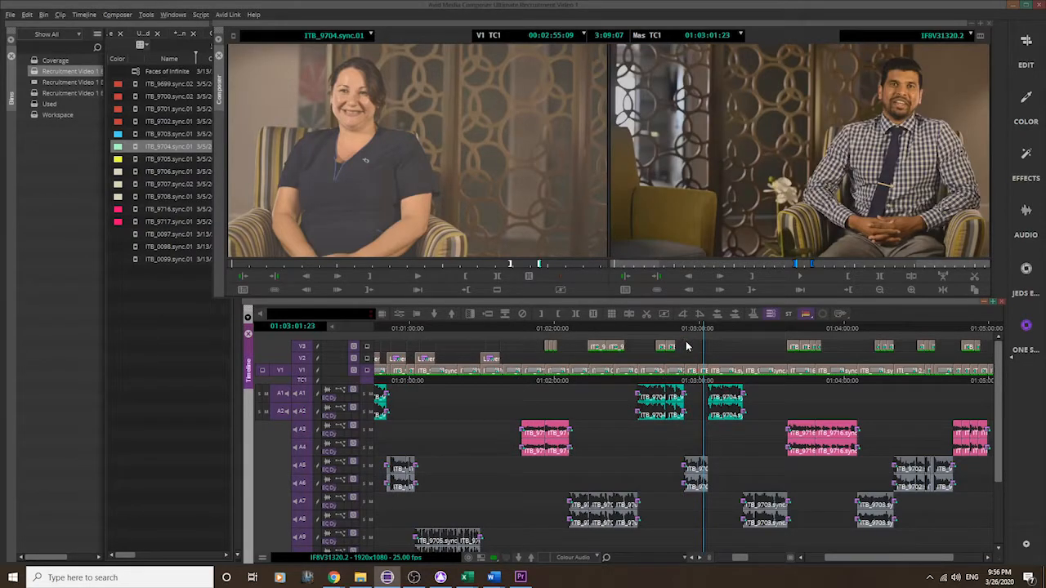
Mark an In point at 01:02:42:13 and an Out point at 01:03:52:07 in the sequence.
key(s)
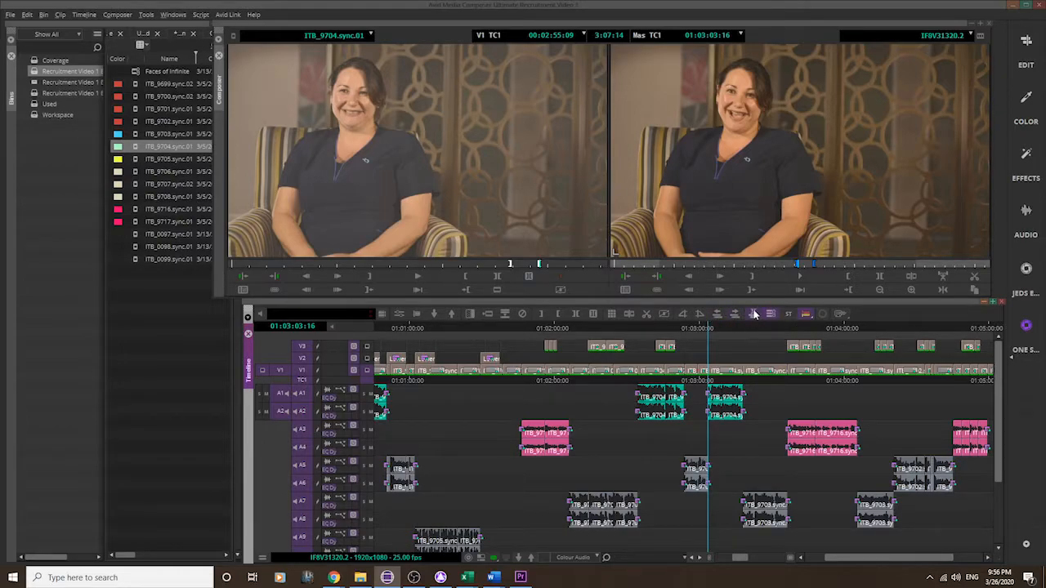
click(651, 327)
key(space)
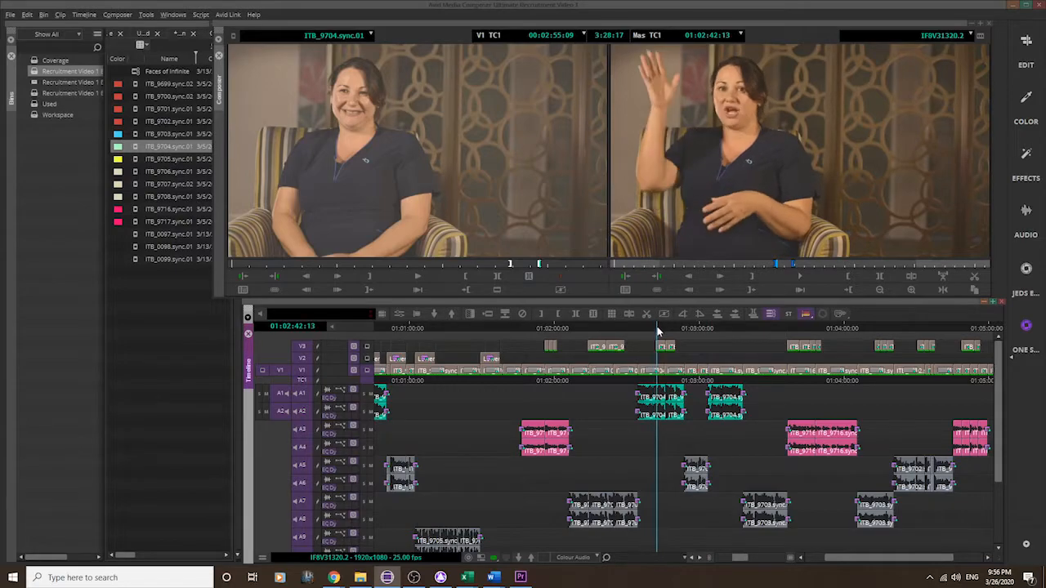
drag(790, 328, 824, 327)
click(849, 275)
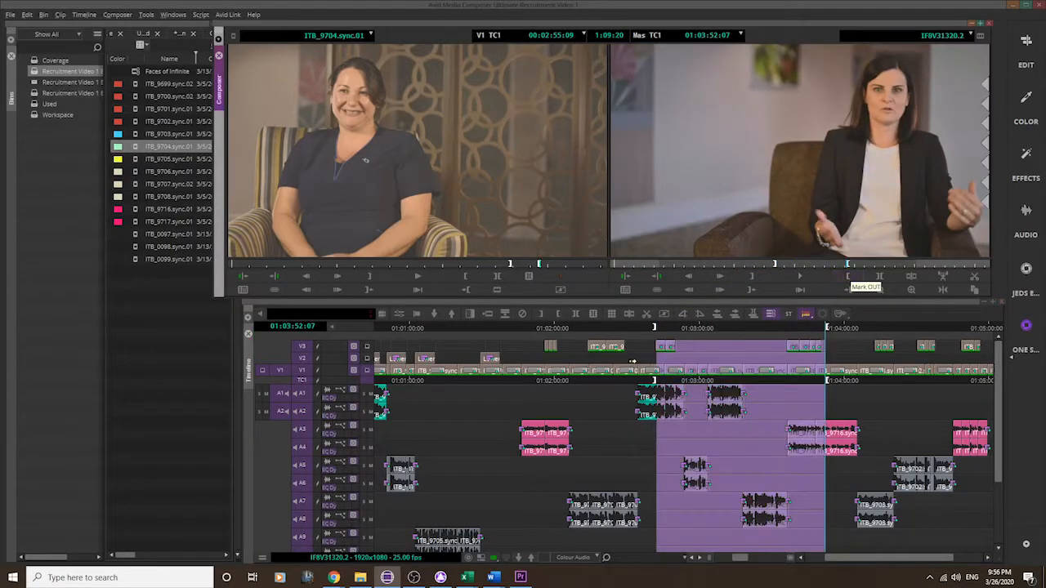
Select the segments within the marked range with Select In/Out, and clear the marks and the selection.
click(752, 315)
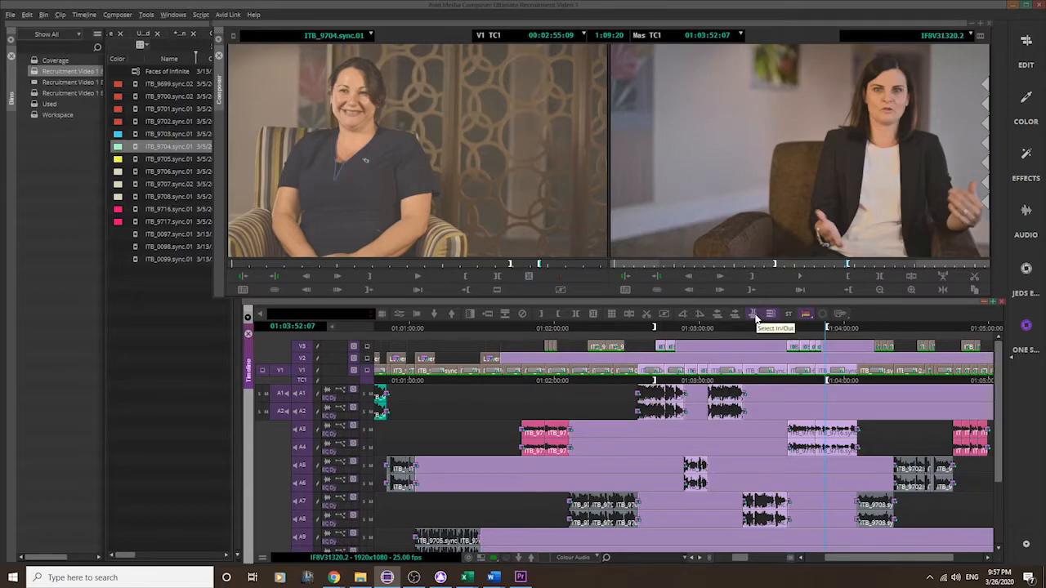
click(594, 315)
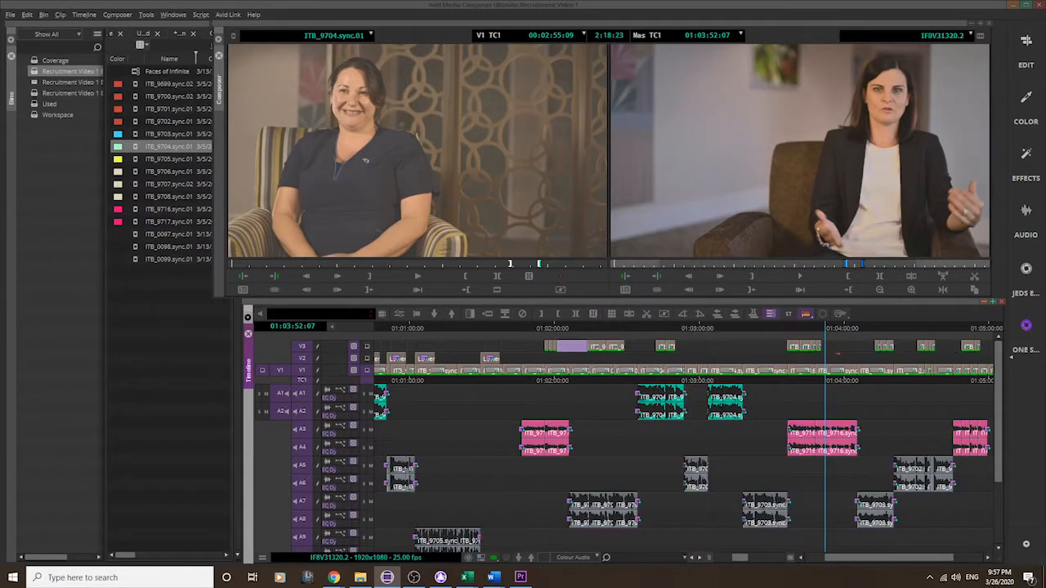
click(786, 315)
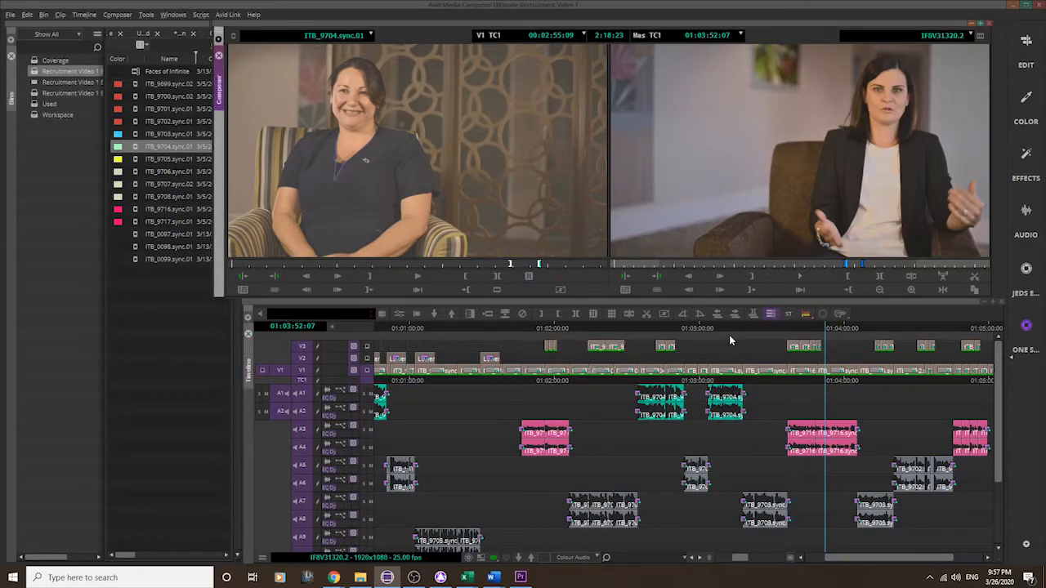
Turn on the Smart Tool, try moving the V3 segment before 01:03:00:00 later in the sequence, and undo the move.
click(789, 315)
click(666, 346)
drag(668, 345, 692, 345)
key(ctrl+z)
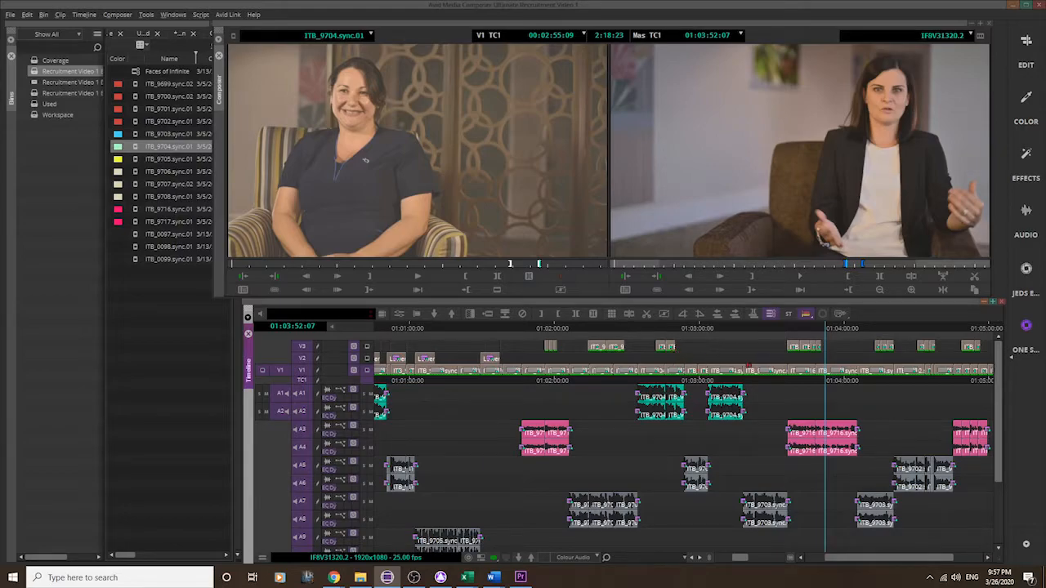
Try a Lift/Overwrite move of the V1 segment before 01:03:37:14 and its linked A7–A8 audio slightly later, and undo it.
click(745, 369)
drag(745, 369, 755, 370)
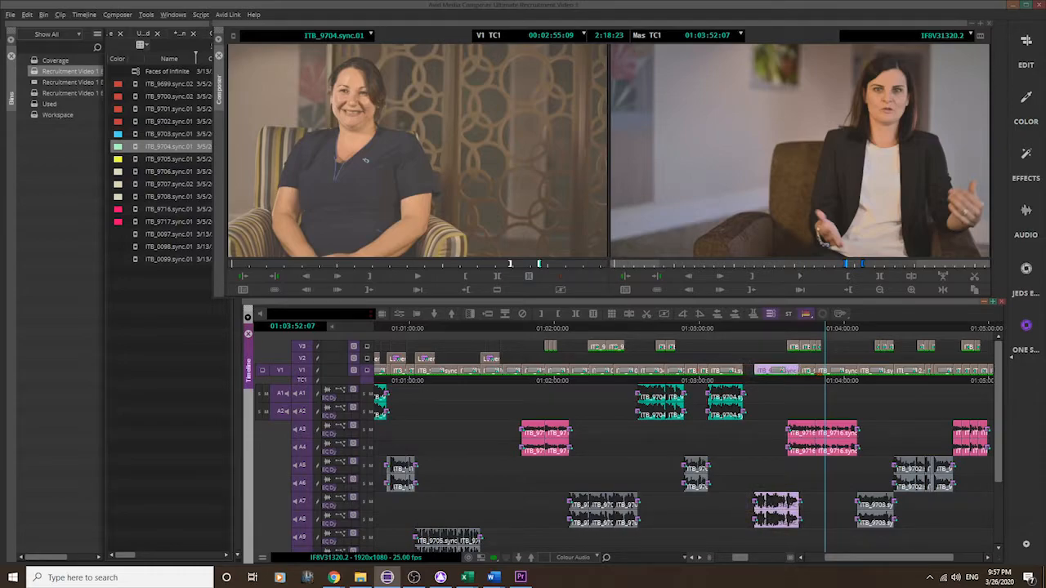
key(ctrl+z)
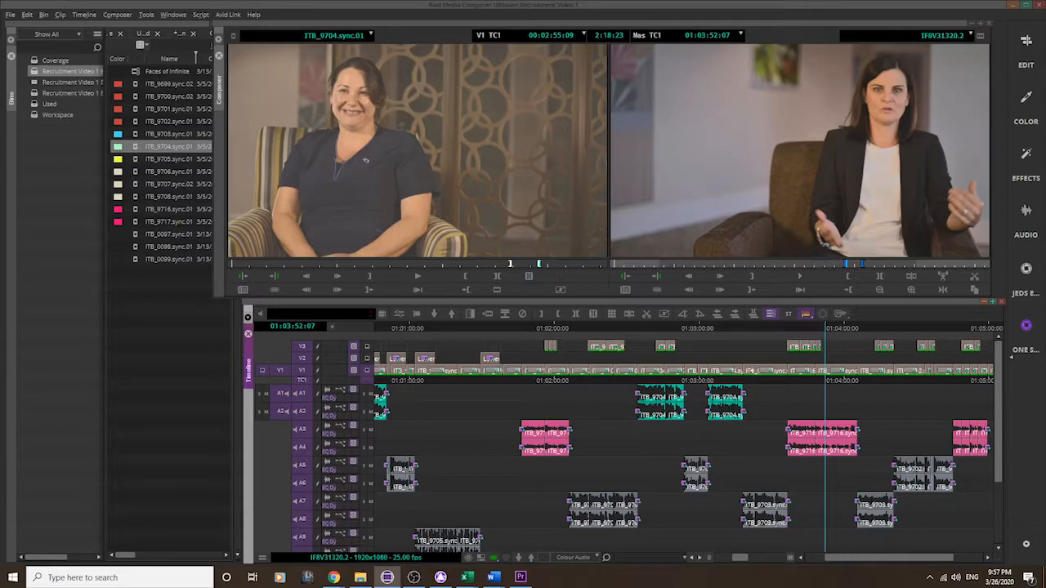
Try an Extract/Splice-in move of the same V1 segment and its linked A7–A8 audio slightly later, and undo it.
click(750, 370)
drag(750, 370, 765, 370)
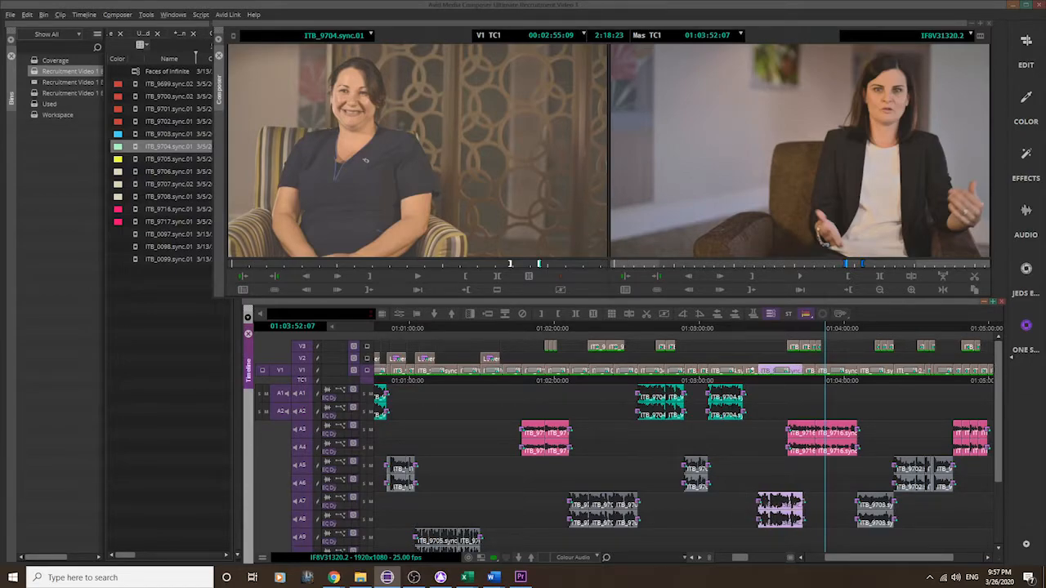
key(ctrl+z)
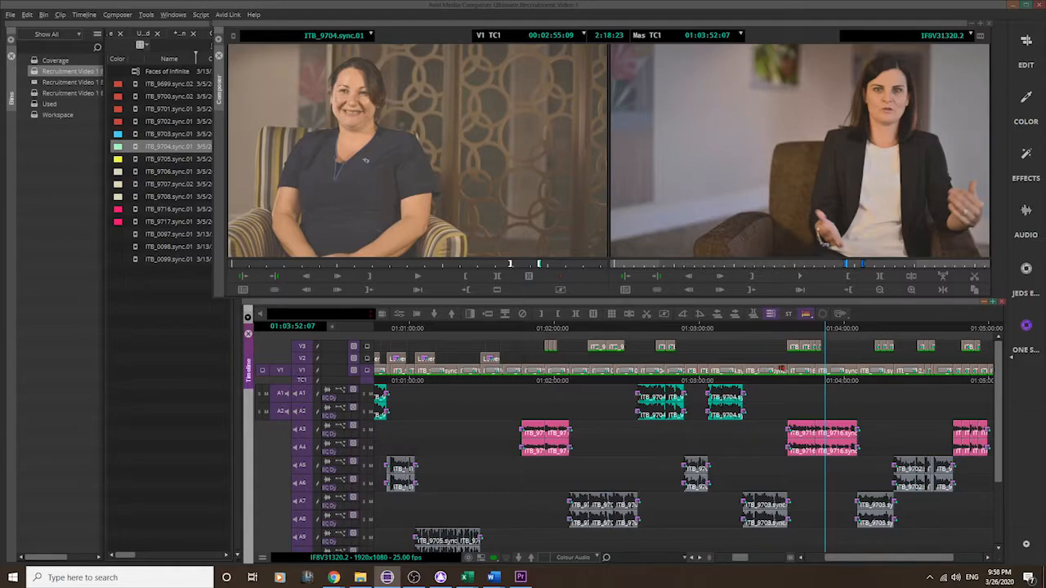
Select the end of the V1 segment at 01:03:37 and its linked audio for Overwrite Trim, and switch to Ripple Trim.
click(782, 370)
drag(780, 371, 785, 371)
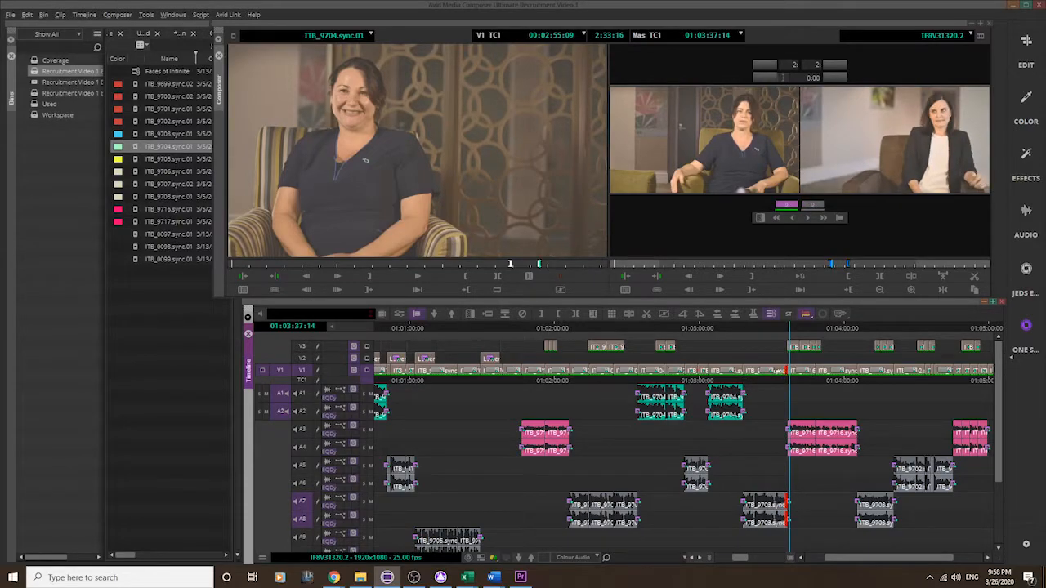
drag(782, 372, 785, 383)
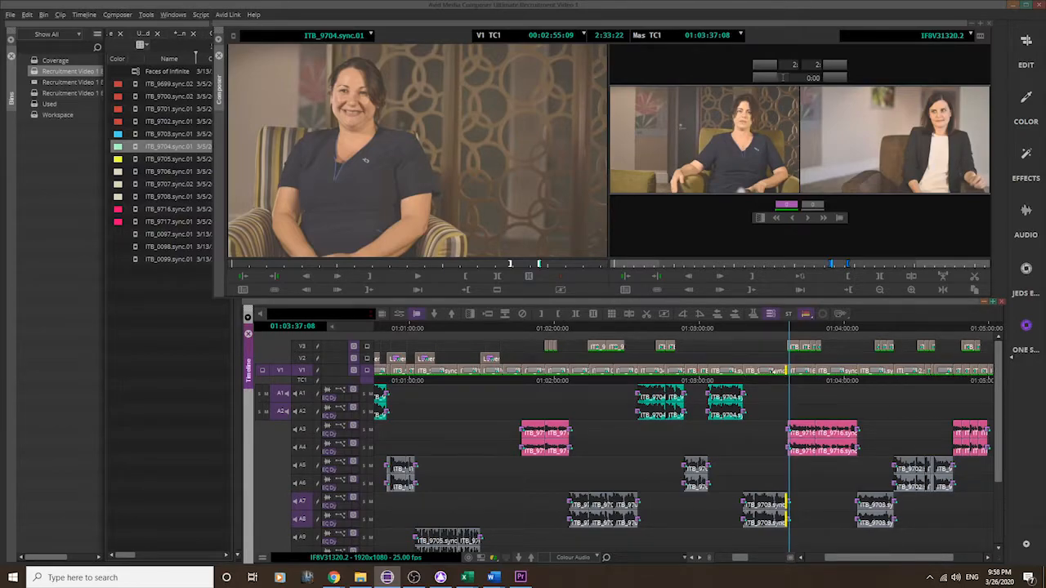
Select the V1 transition near 01:03:47:10 and its linked A3–A4 audio for dual-roller trimming, and leave Trim mode at 01:03:49:03.
click(815, 370)
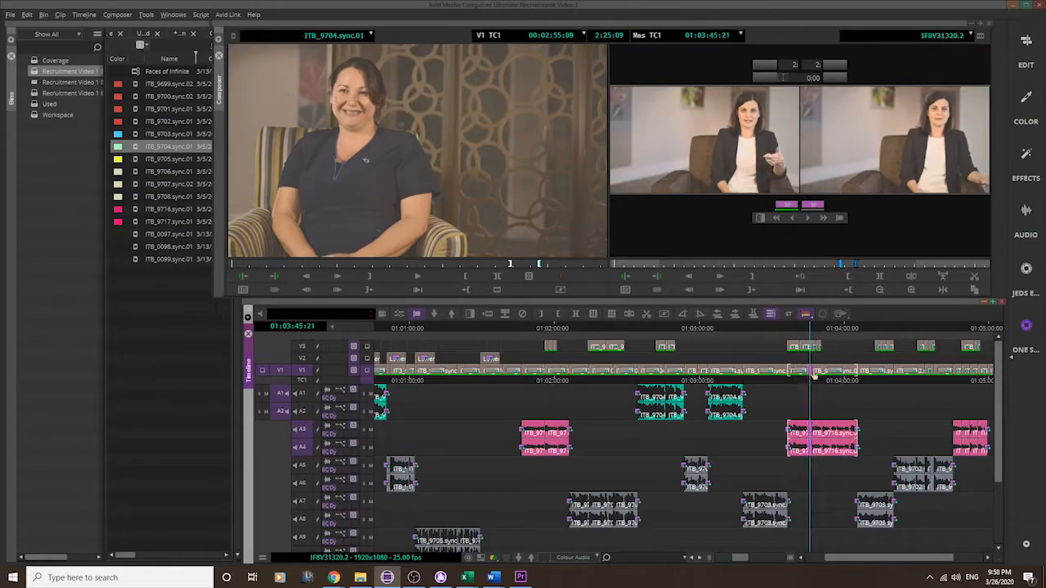
drag(815, 375, 814, 372)
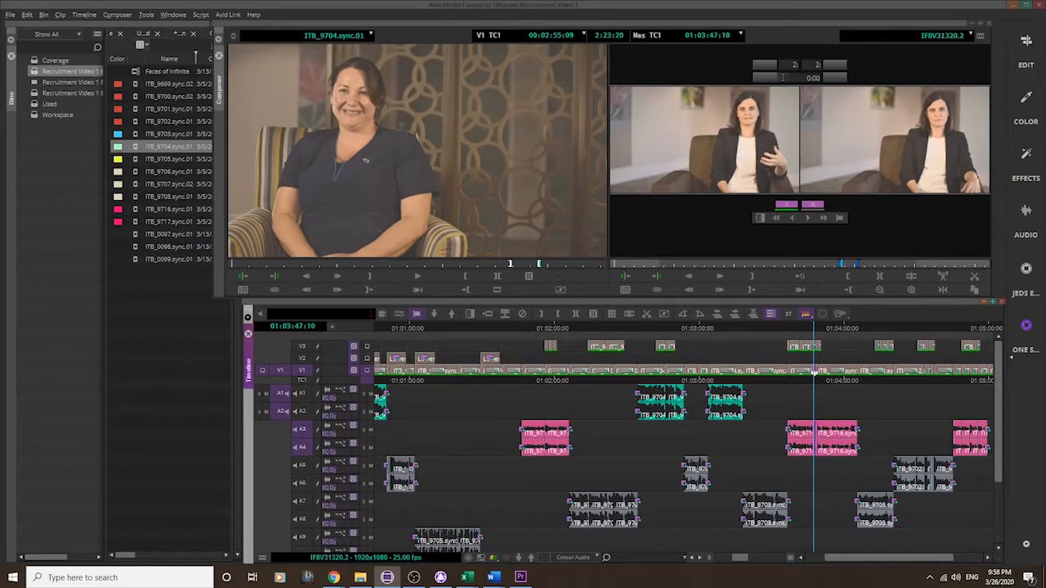
click(817, 331)
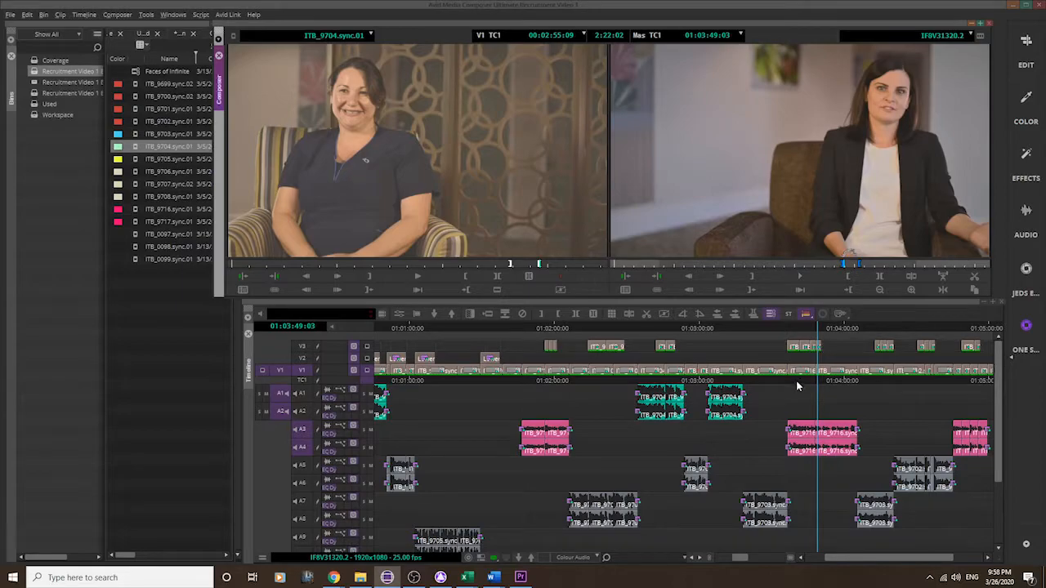
click(414, 578)
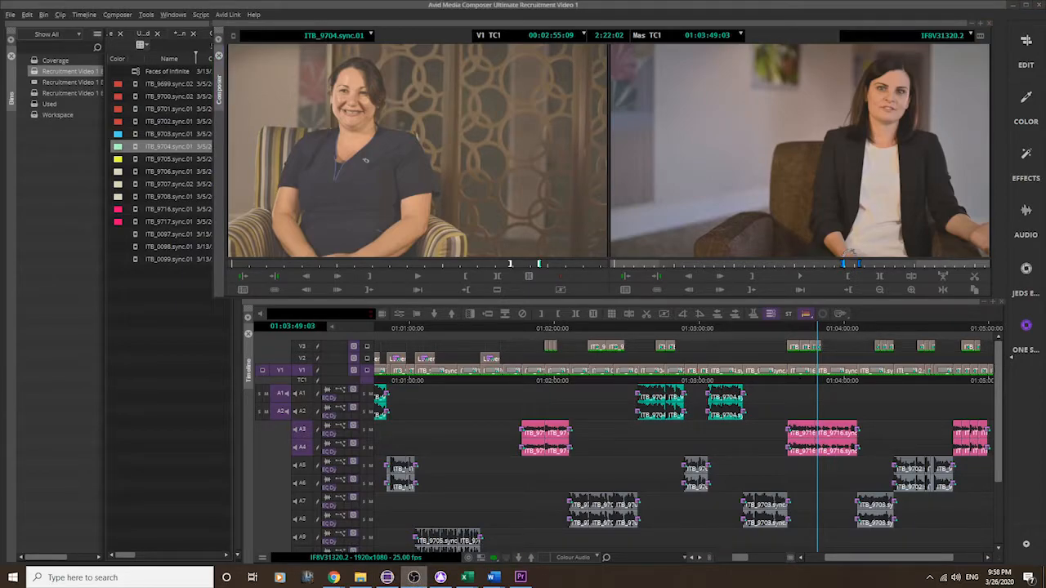